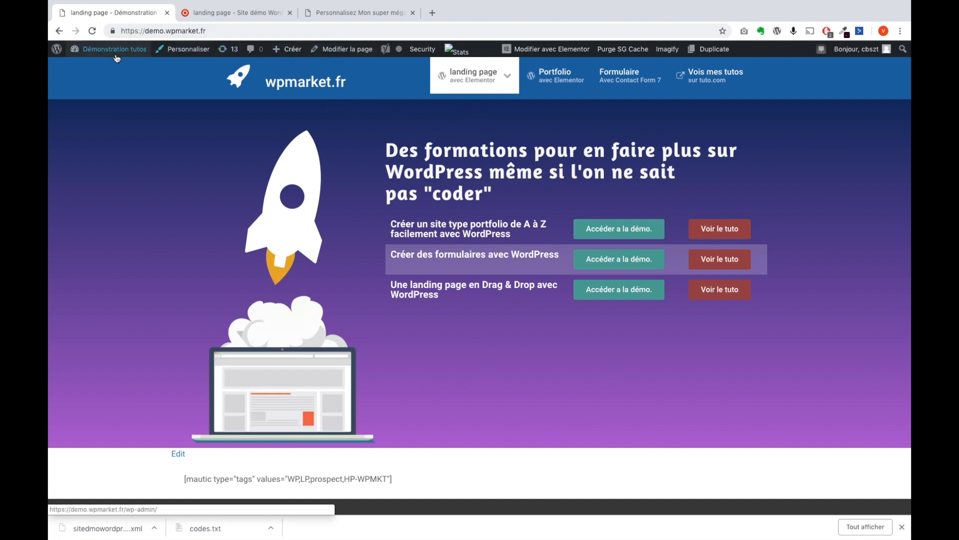
# Step: Open the admin dashboard of the Démonstration tutos site and go to its Hydrogen Theme settings
pyautogui.click(109, 69)
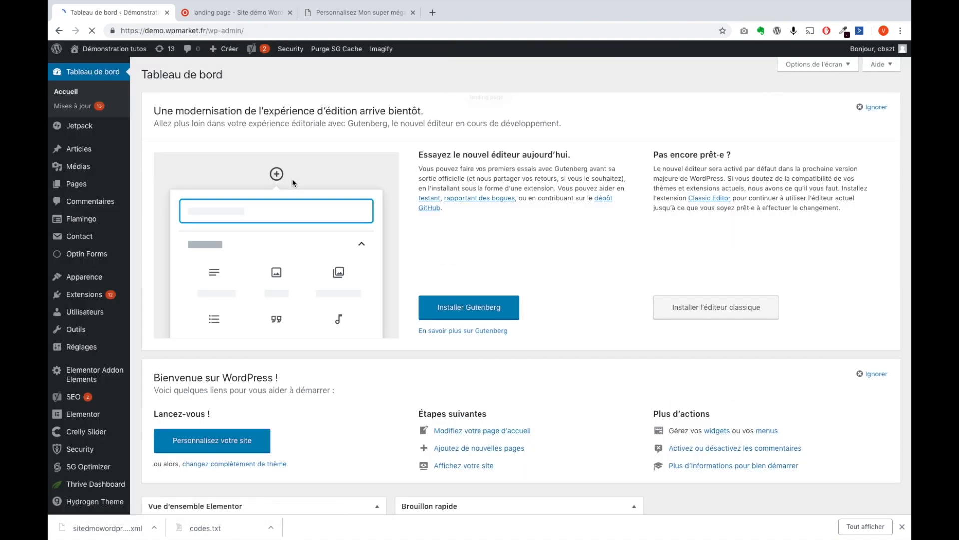
pyautogui.scroll(-5, 103, 420)
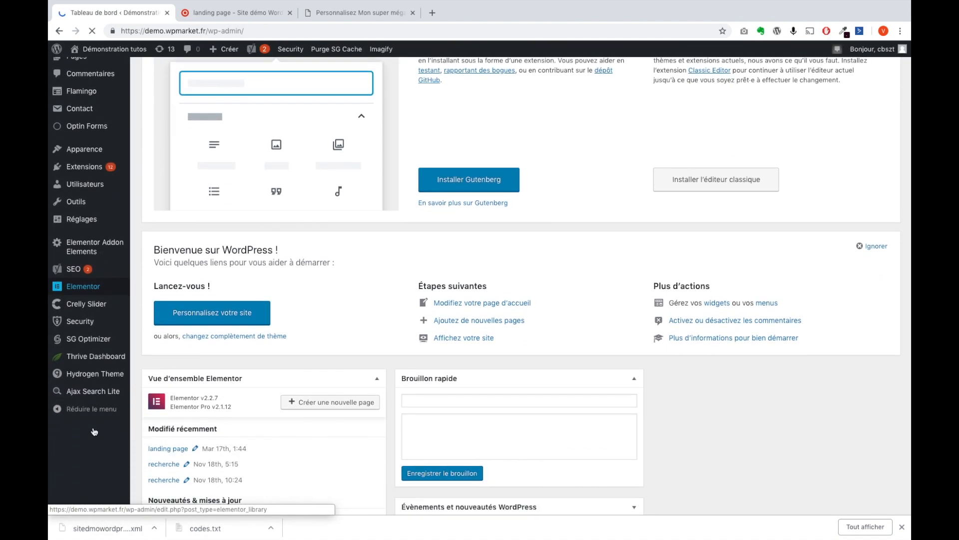
pyautogui.scroll(1, 97, 433)
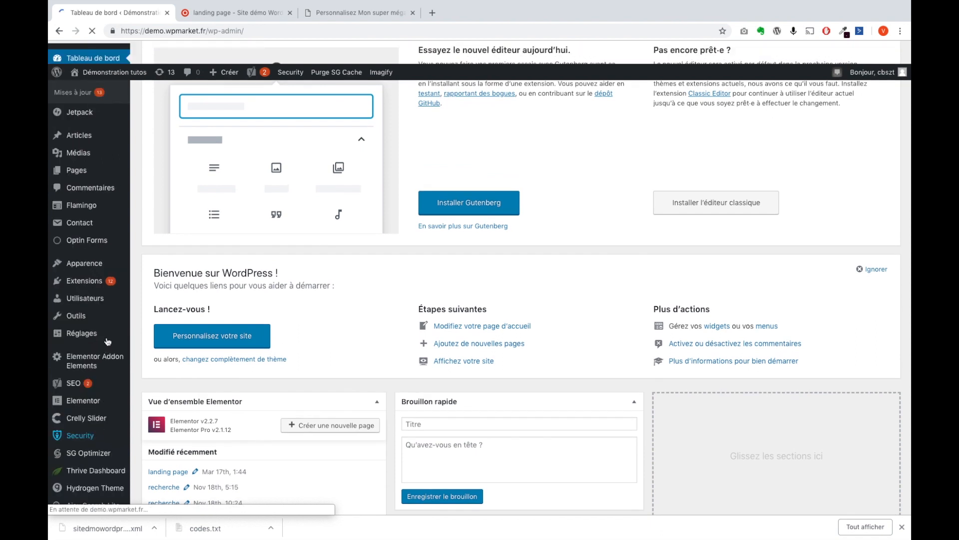
pyautogui.scroll(-2, 106, 341)
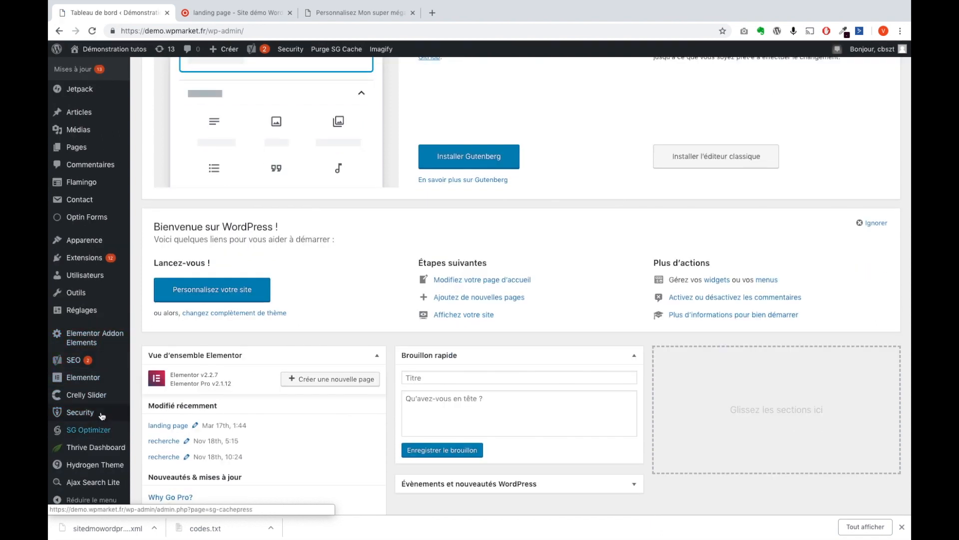
pyautogui.click(90, 465)
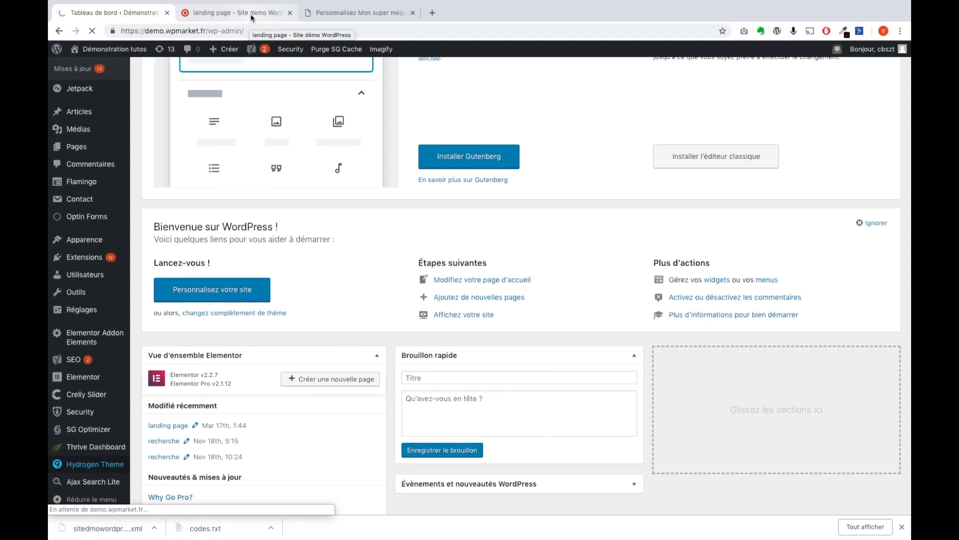
# Step: Compare the Hydrogen theme settings with the staging5.demo.wpmarket.fr site and display its Landing page mega menu
pyautogui.click(252, 13)
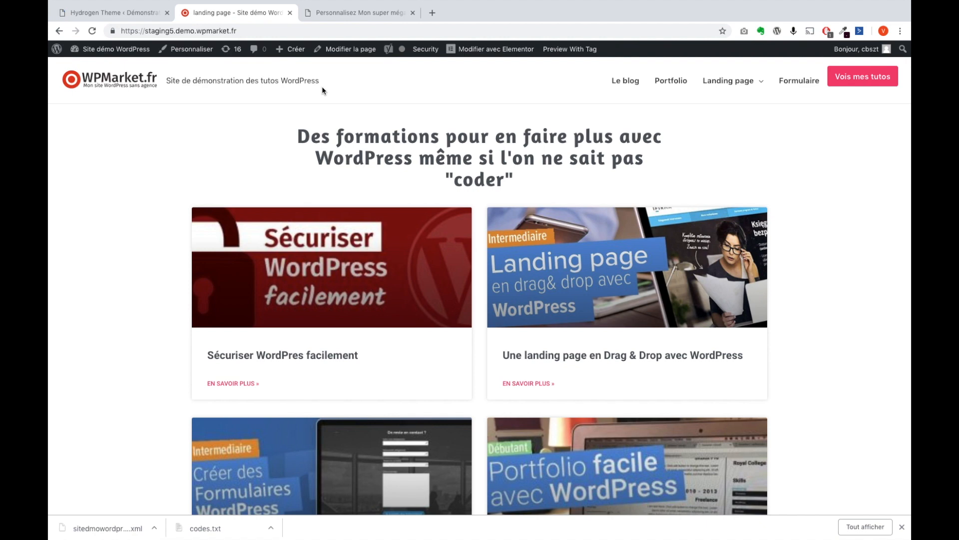
pyautogui.click(125, 13)
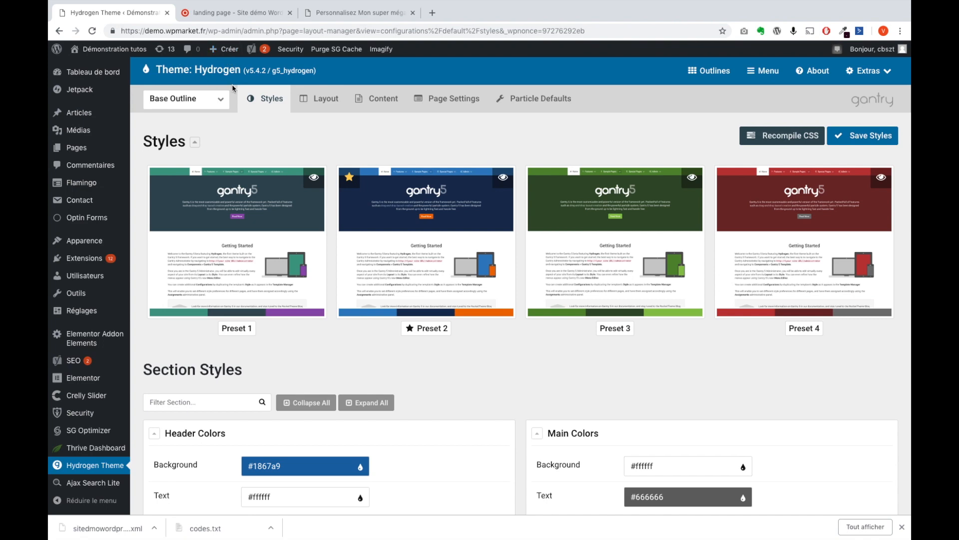
pyautogui.click(215, 11)
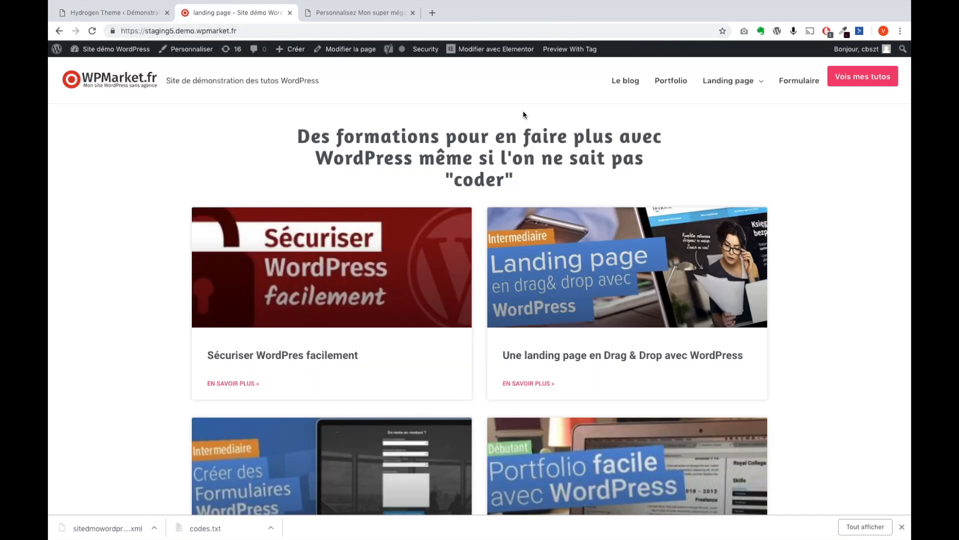
pyautogui.moveTo(734, 82)
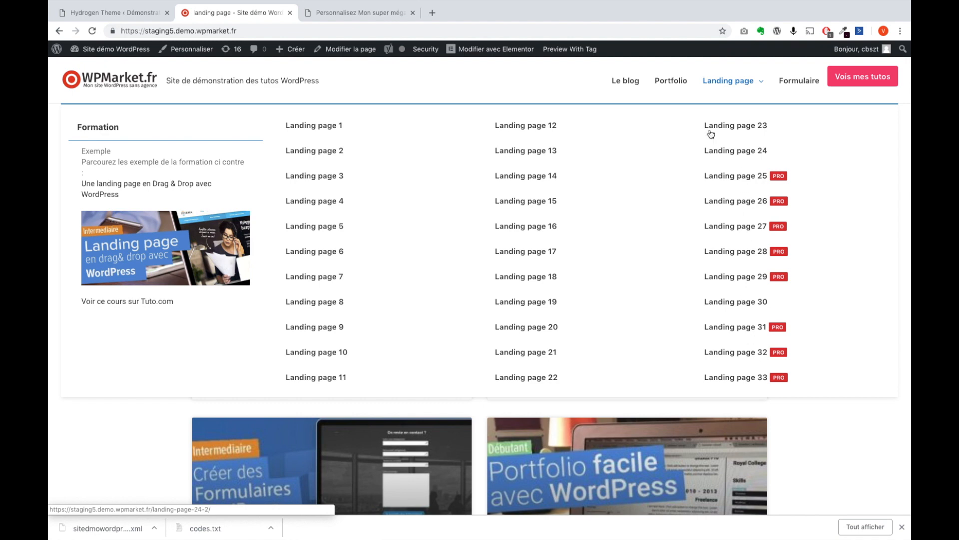
# Step: Close the customizer of the Mon super méga menu site and open its installed extensions from the dashboard
pyautogui.click(373, 15)
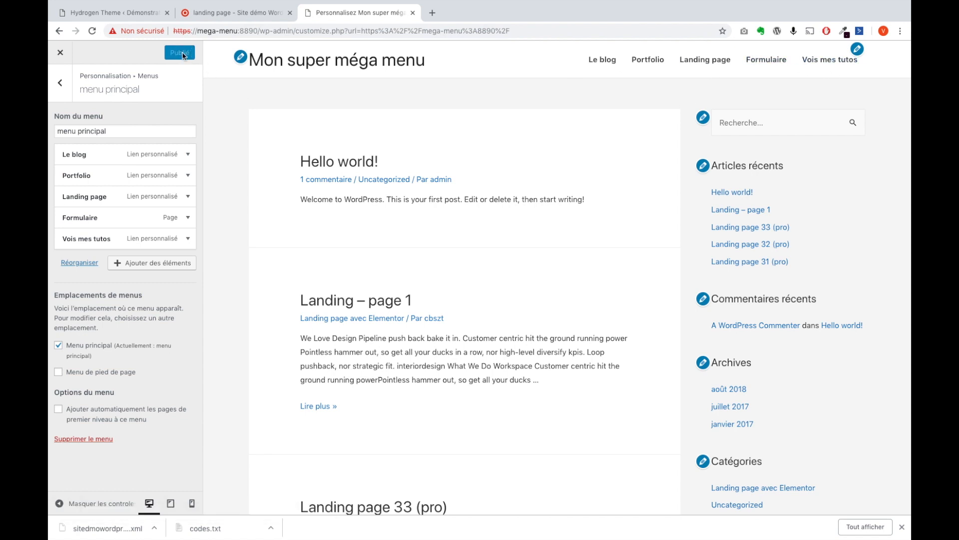
pyautogui.click(60, 52)
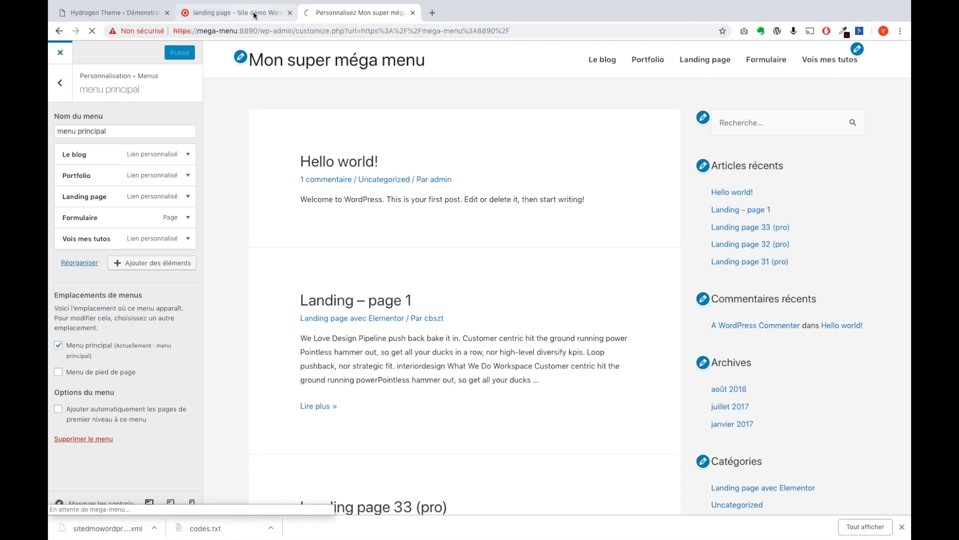
pyautogui.click(252, 14)
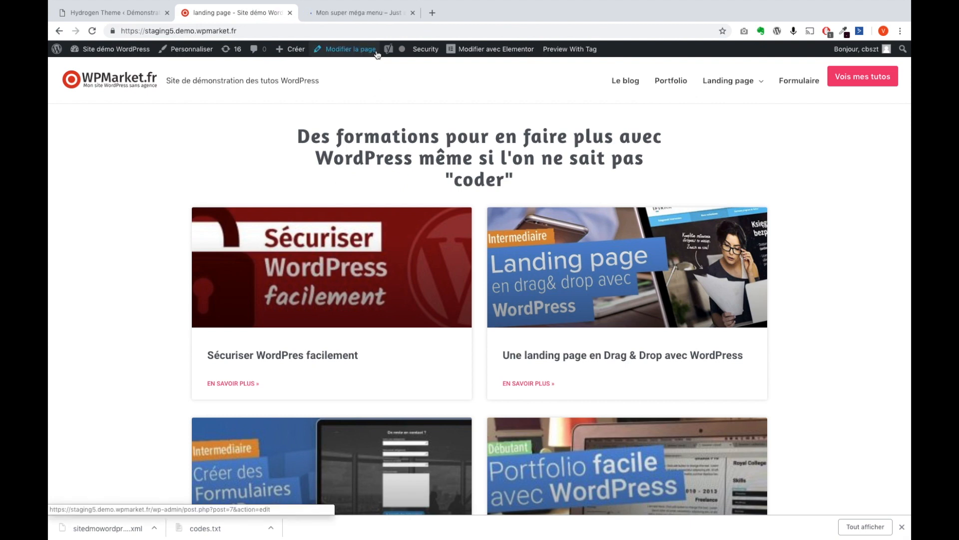
pyautogui.click(355, 14)
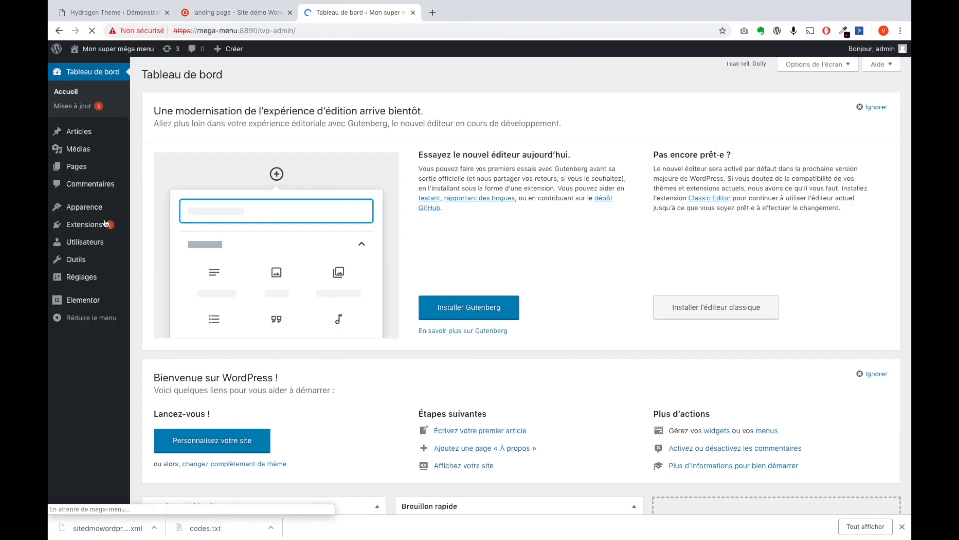
pyautogui.moveTo(97, 229)
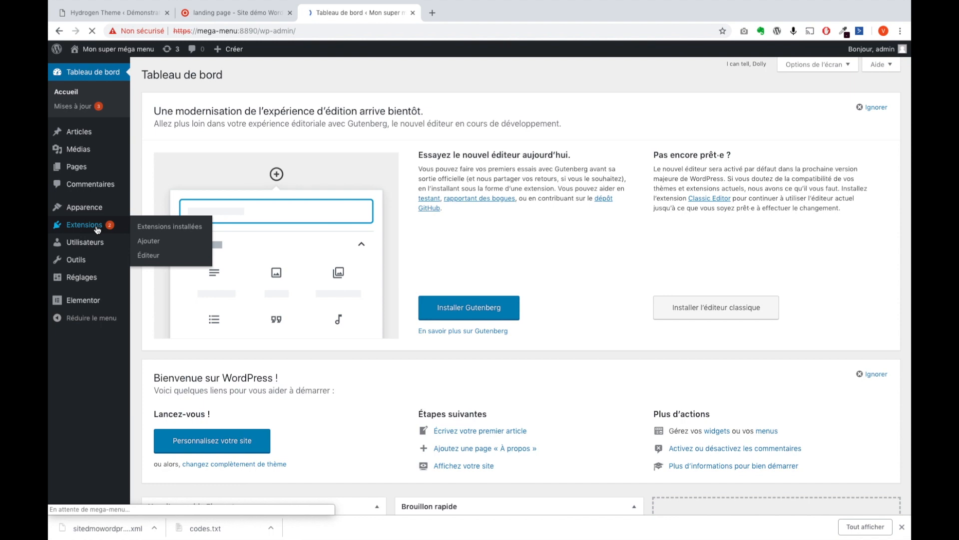
pyautogui.click(98, 229)
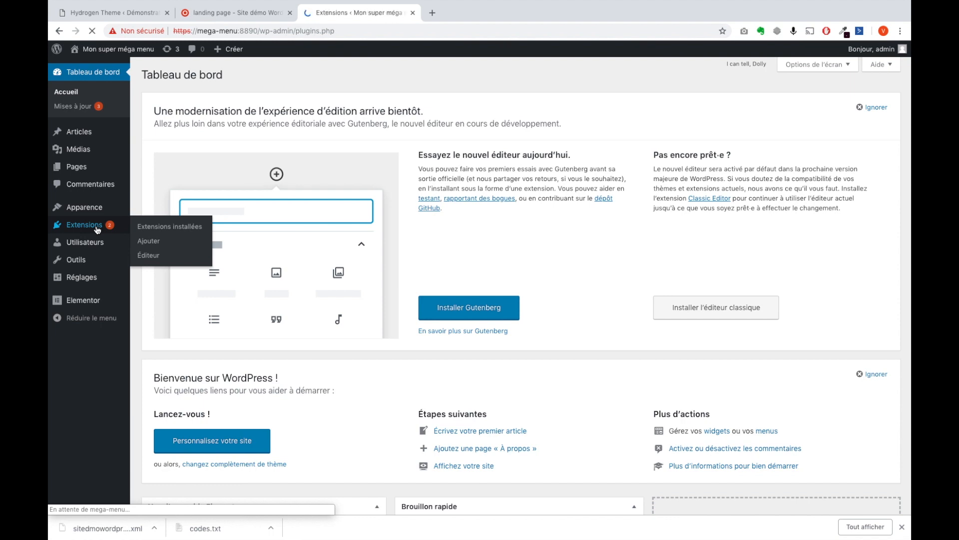
pyautogui.scroll(-1, 212, 247)
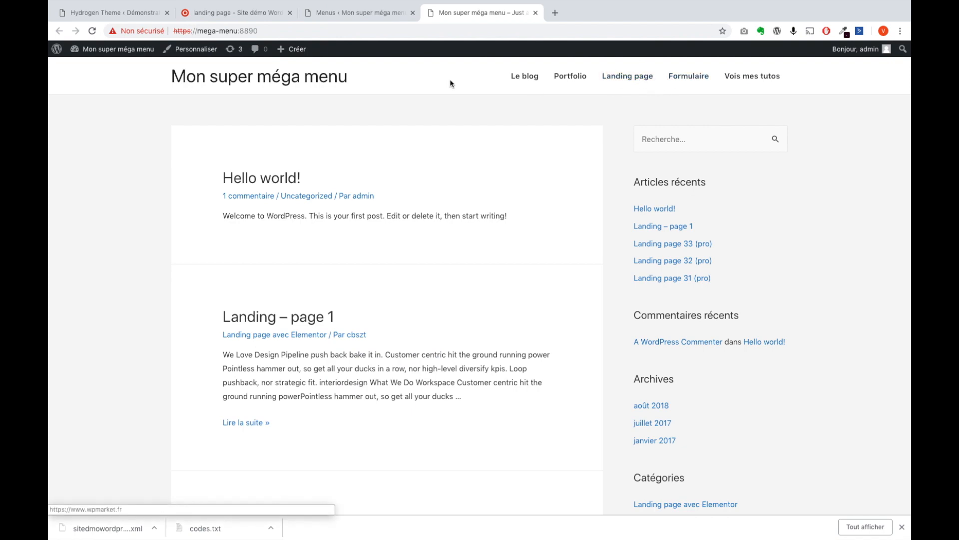
# Step: Compare the staging site's Landing page mega menu with the front-end menu of the Mon super méga menu site
pyautogui.click(258, 15)
pyautogui.moveTo(728, 100)
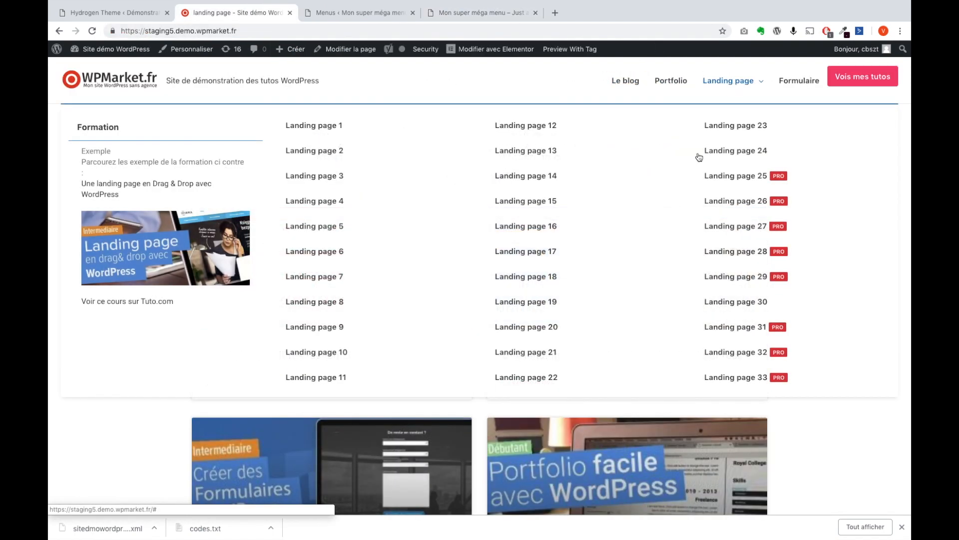
pyautogui.click(470, 17)
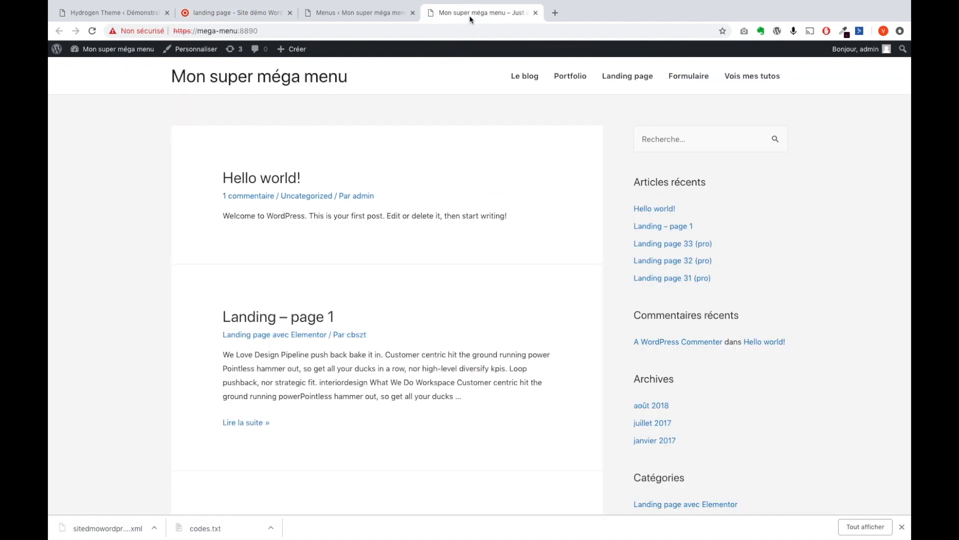
# Step: Configure the Menus screen options to show Cible du lien, Attribut de titre and Classes CSS, and hide Dispositions personnalisées
pyautogui.click(367, 14)
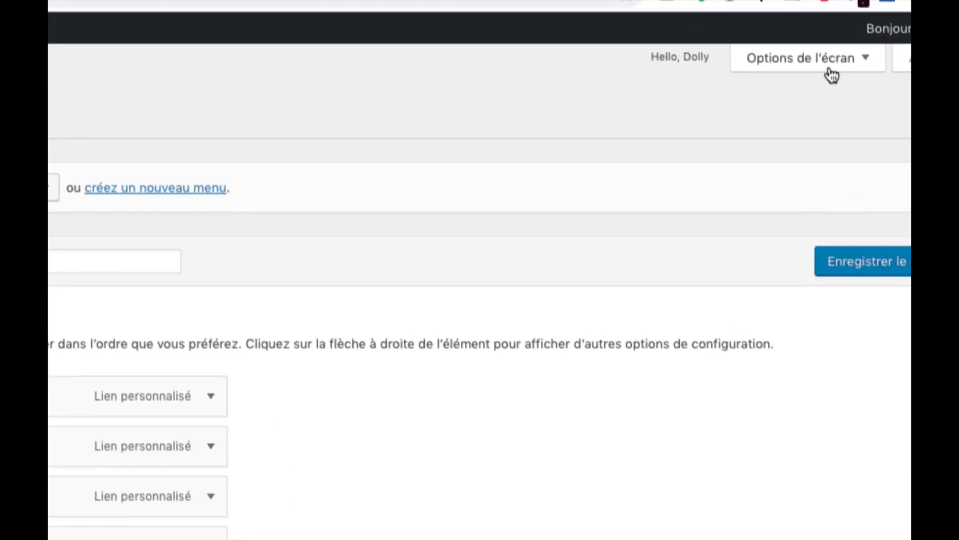
pyautogui.click(823, 66)
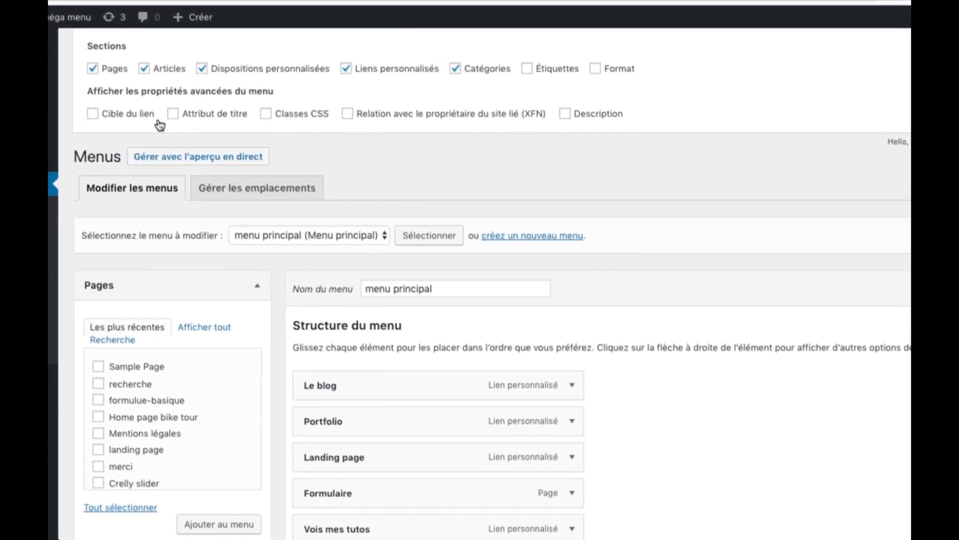
pyautogui.click(129, 118)
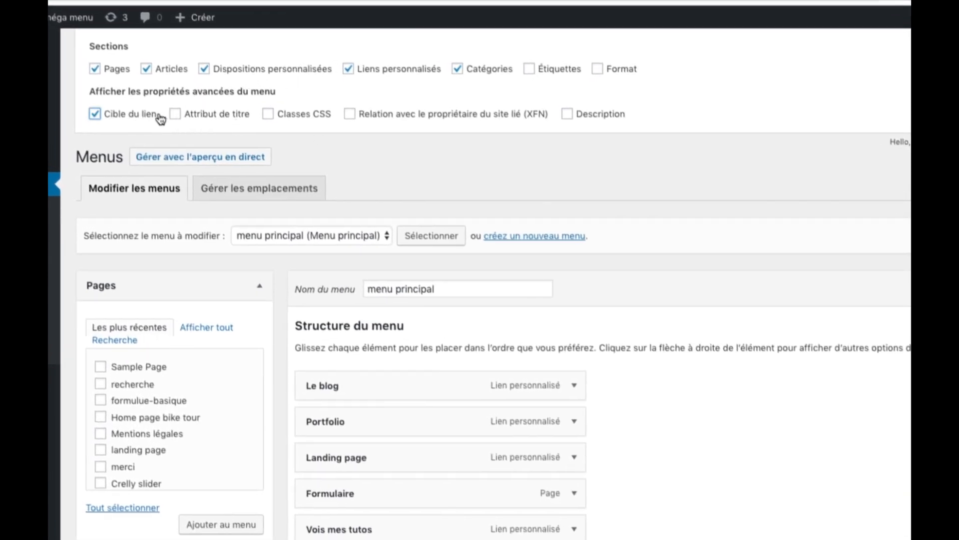
pyautogui.click(201, 115)
pyautogui.click(298, 115)
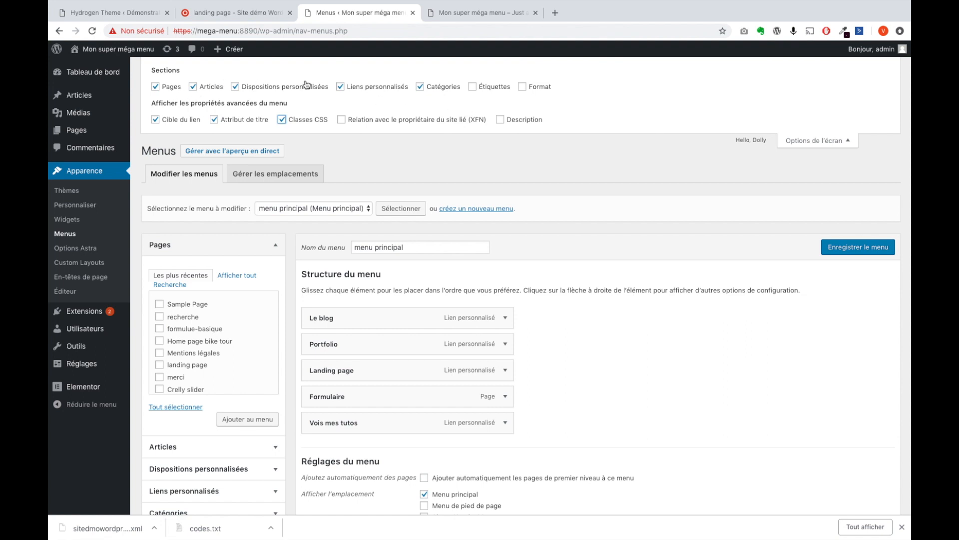
pyautogui.click(280, 88)
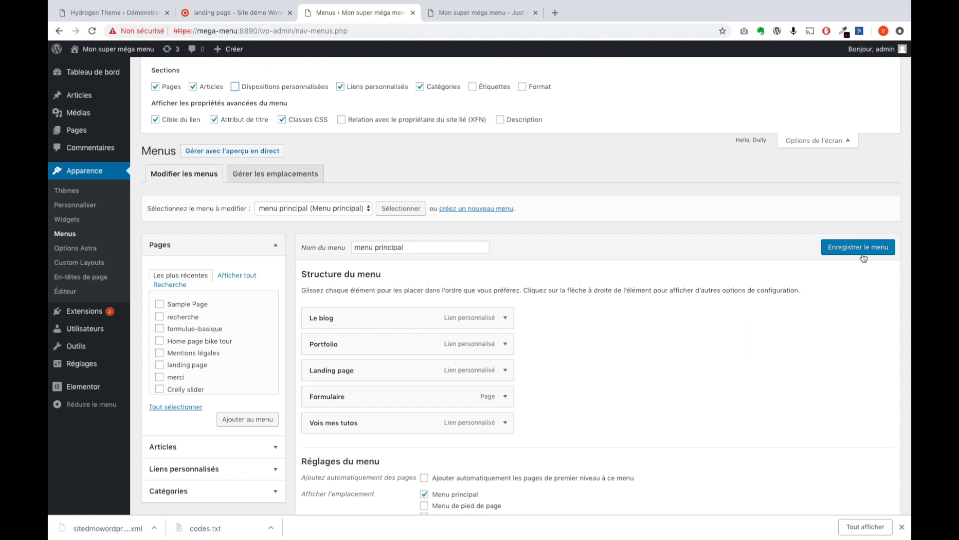
pyautogui.click(829, 143)
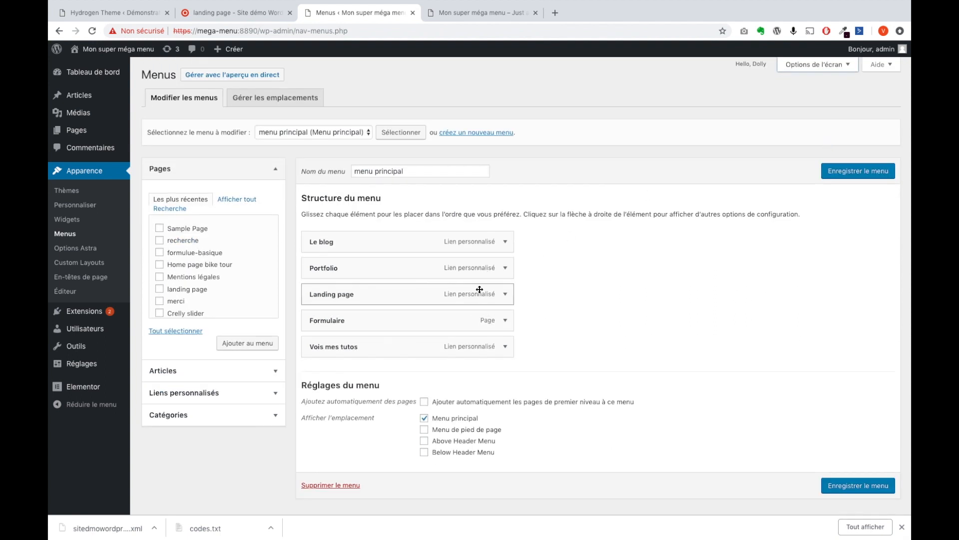
# Step: Enable the mega menu for the Landing page item of menu principal in its Astra Menu Settings
pyautogui.scroll(-1, 477, 290)
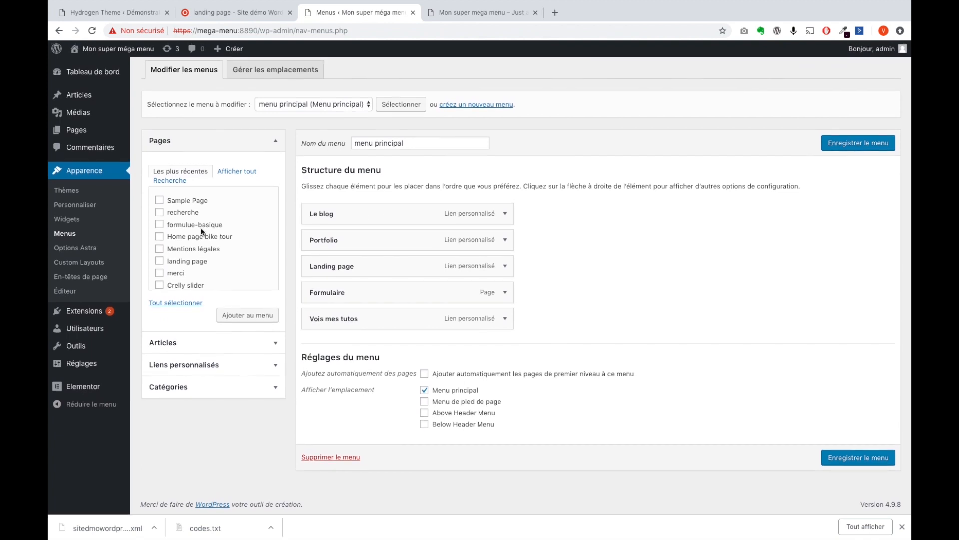
pyautogui.click(506, 268)
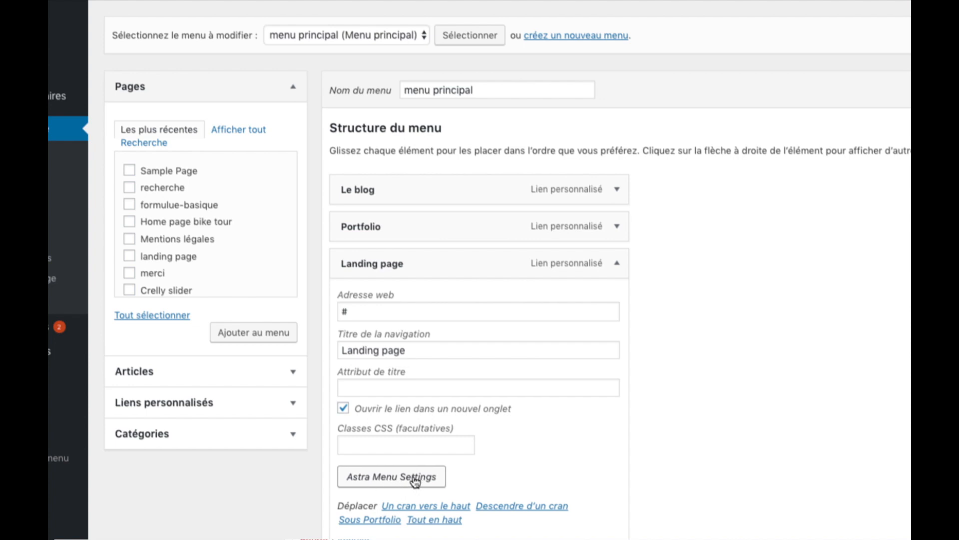
pyautogui.click(408, 482)
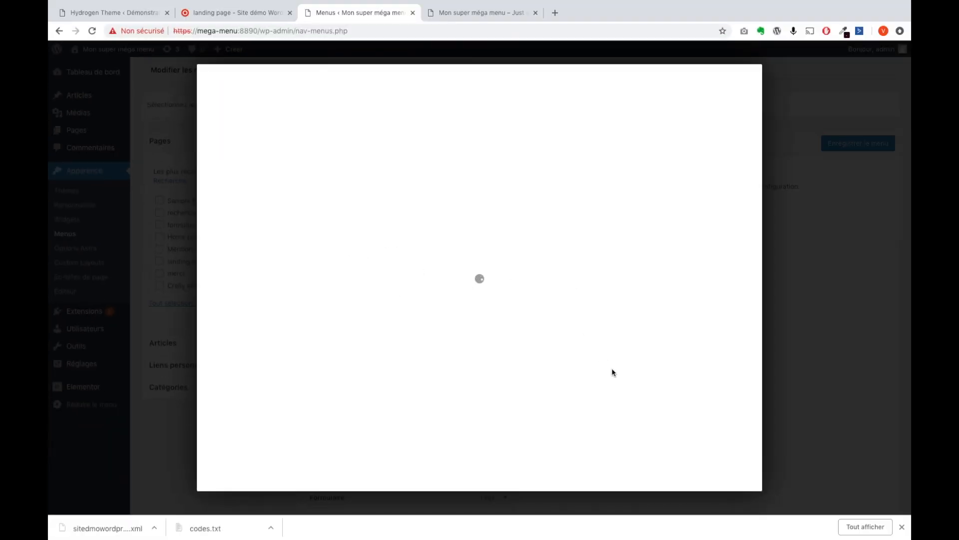
pyautogui.click(902, 527)
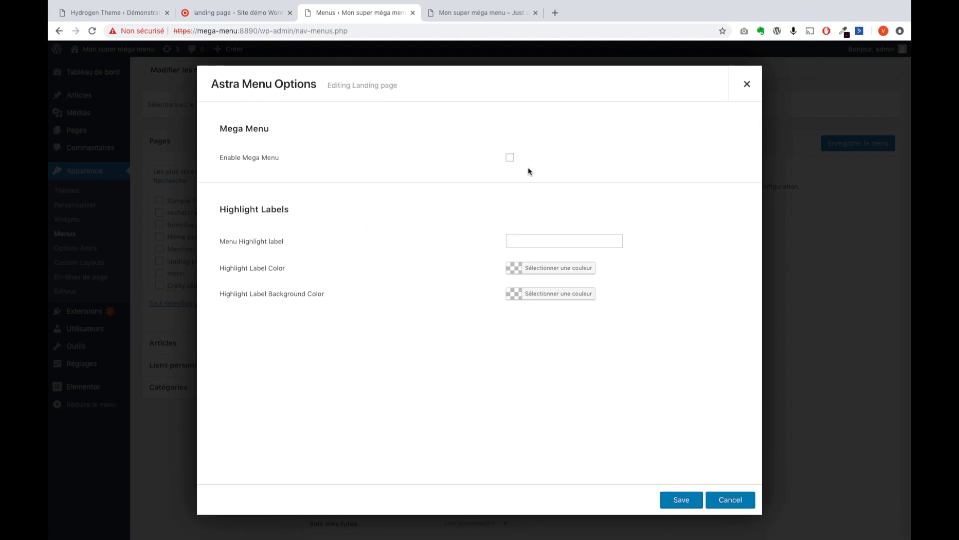
pyautogui.click(510, 157)
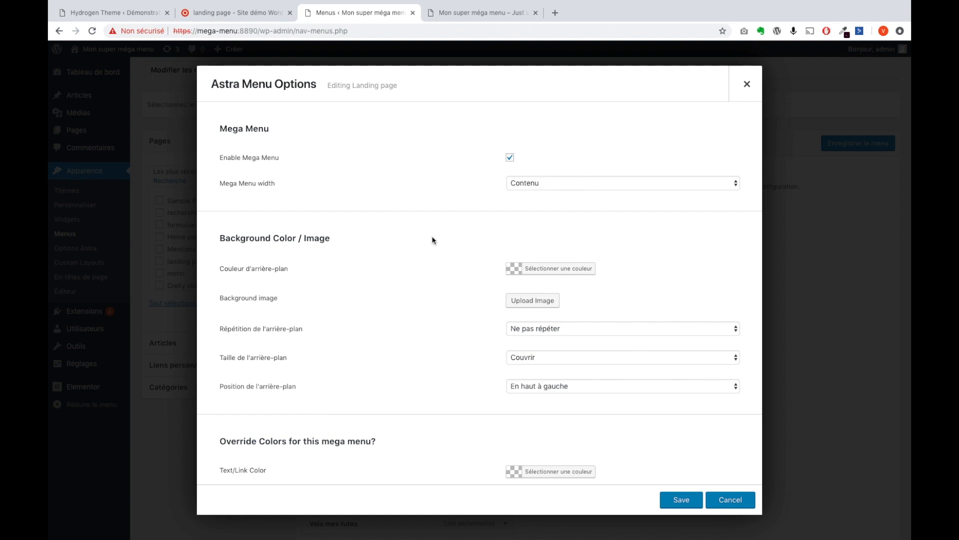
# Step: Review the mega menu's background and colour options, then save the Astra Menu Options and close the dialog
pyautogui.scroll(-3, 432, 240)
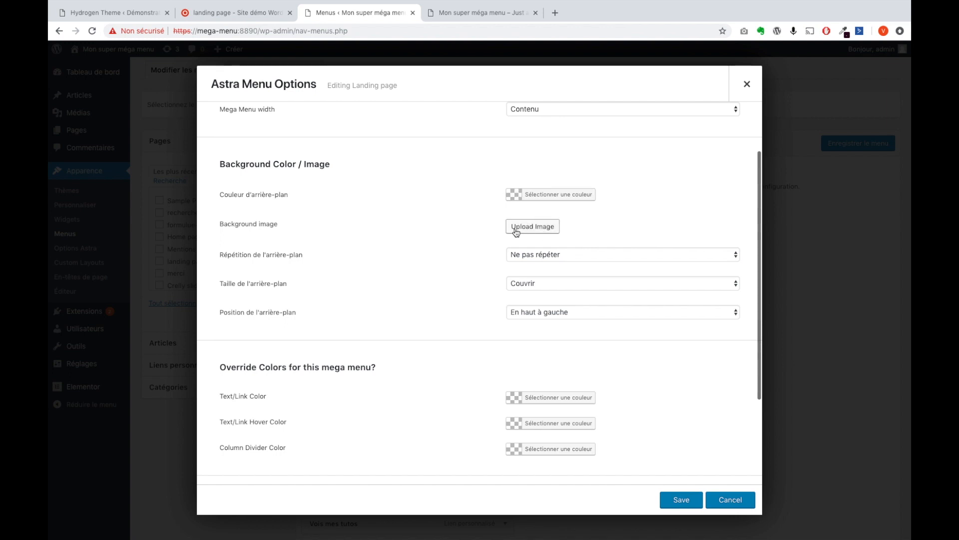
pyautogui.scroll(-1, 516, 232)
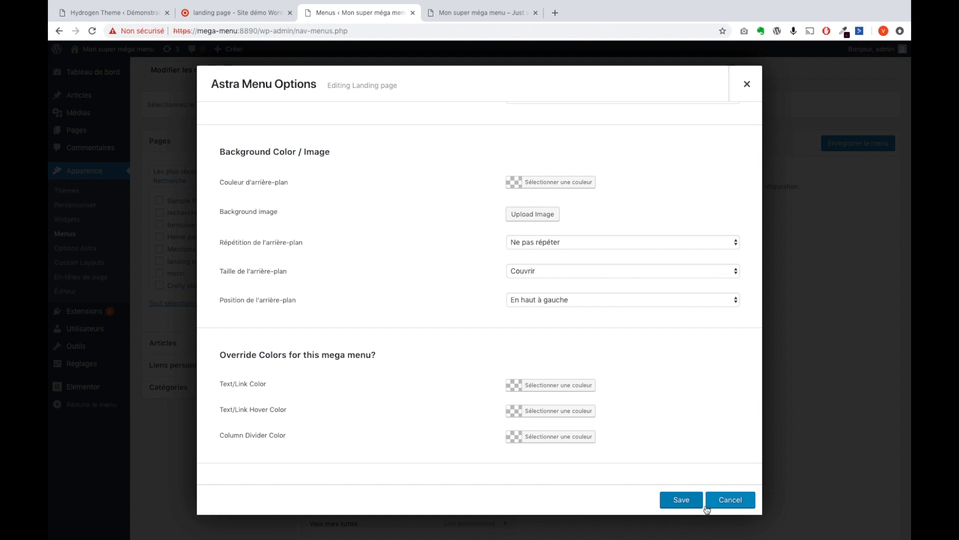
pyautogui.click(685, 500)
pyautogui.scroll(3, 597, 246)
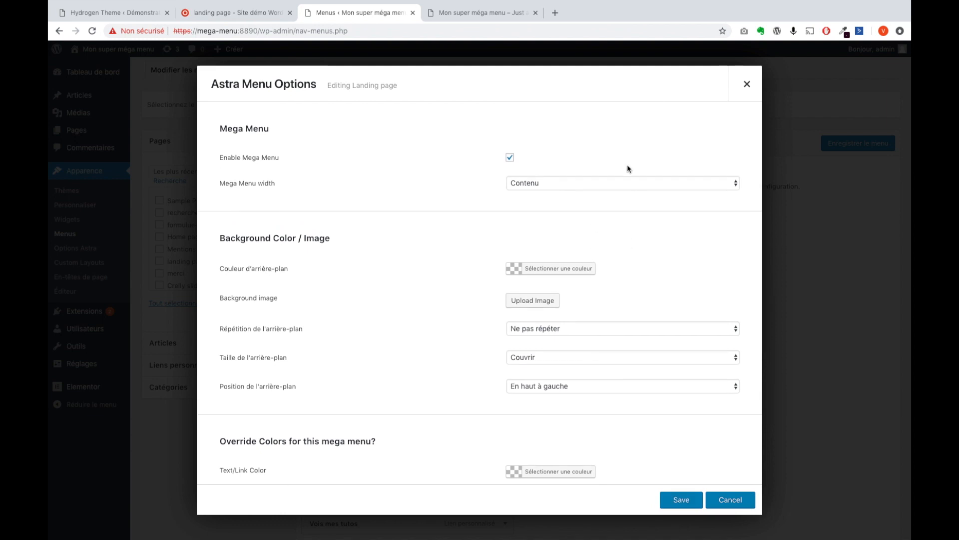
pyautogui.click(746, 85)
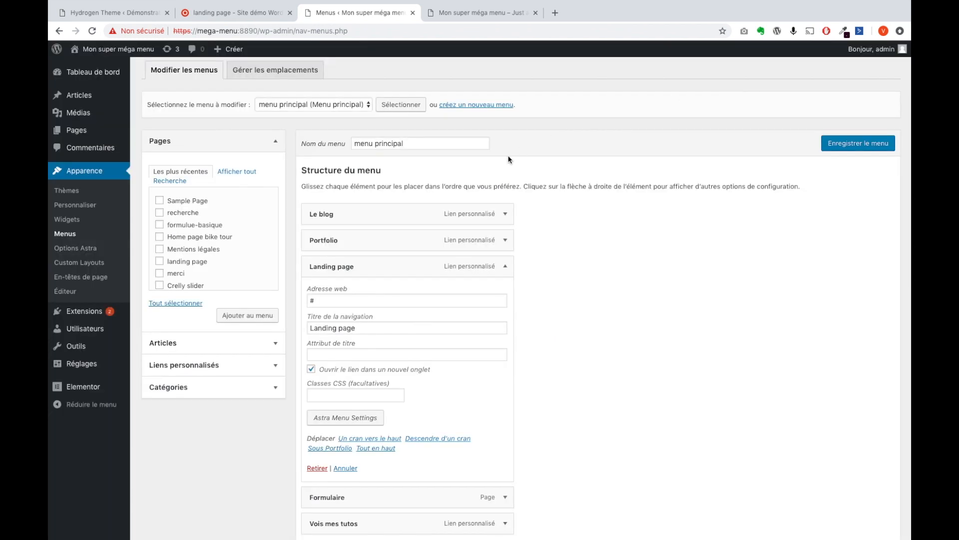
# Step: Add a custom link titled Formation with the address # to menu principal and nest it under Landing page
pyautogui.click(505, 268)
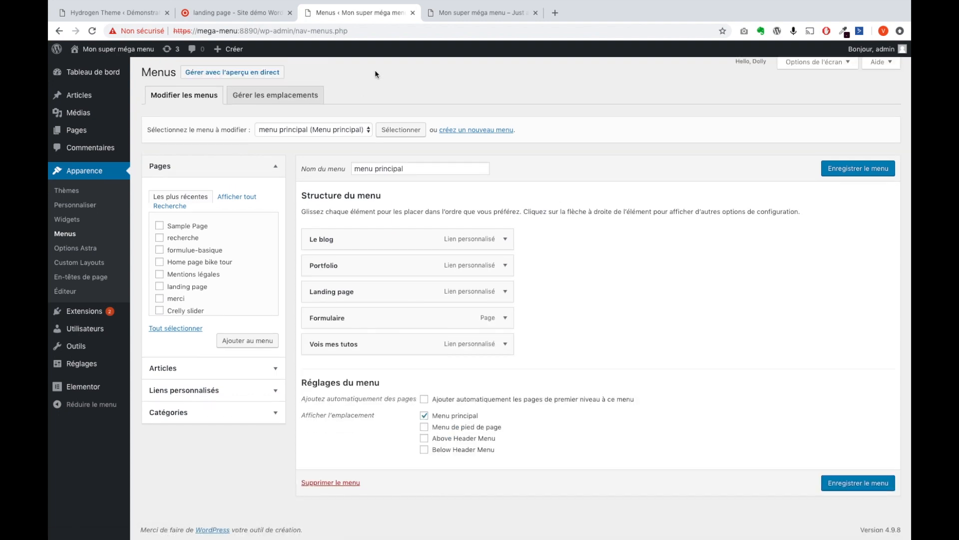
pyautogui.click(219, 393)
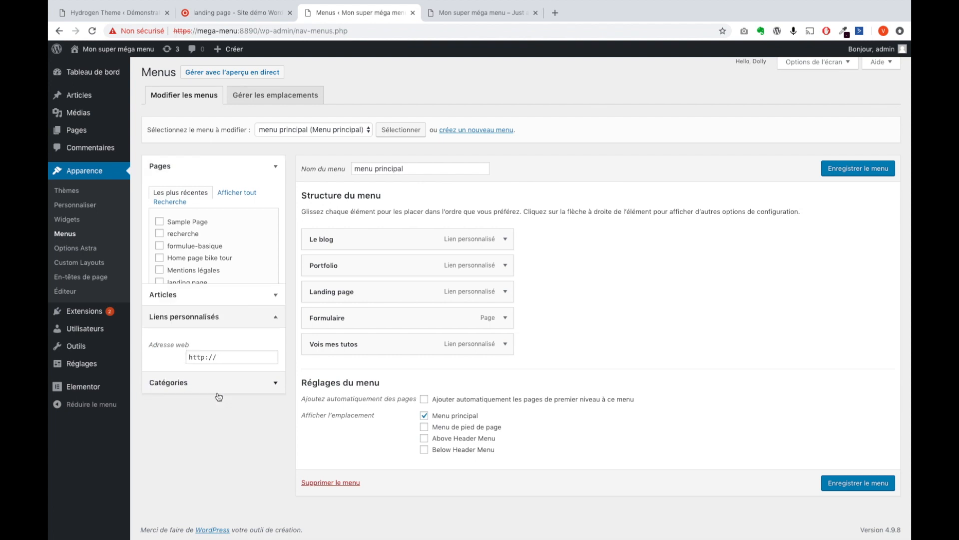
pyautogui.click(229, 257)
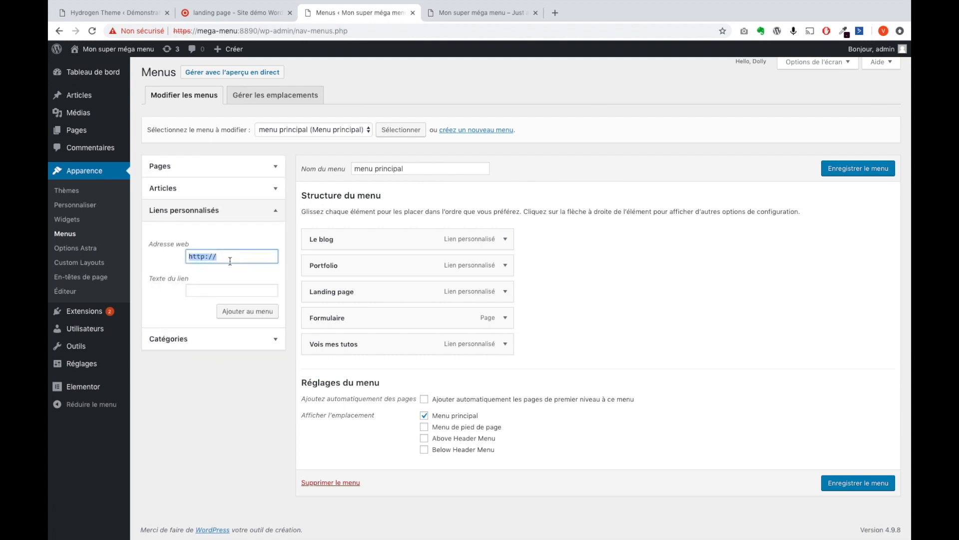
pyautogui.press('BackSpace')
pyautogui.click(232, 290)
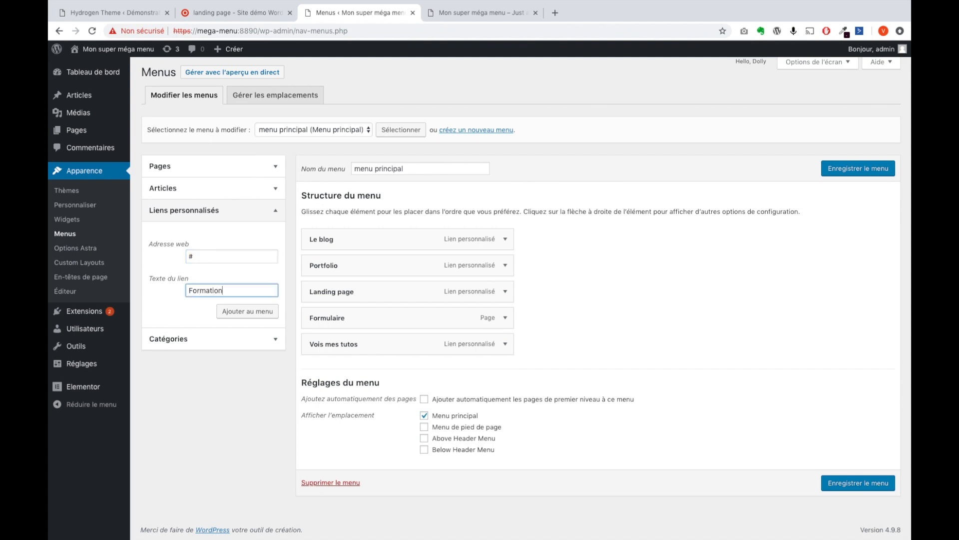
pyautogui.click(252, 309)
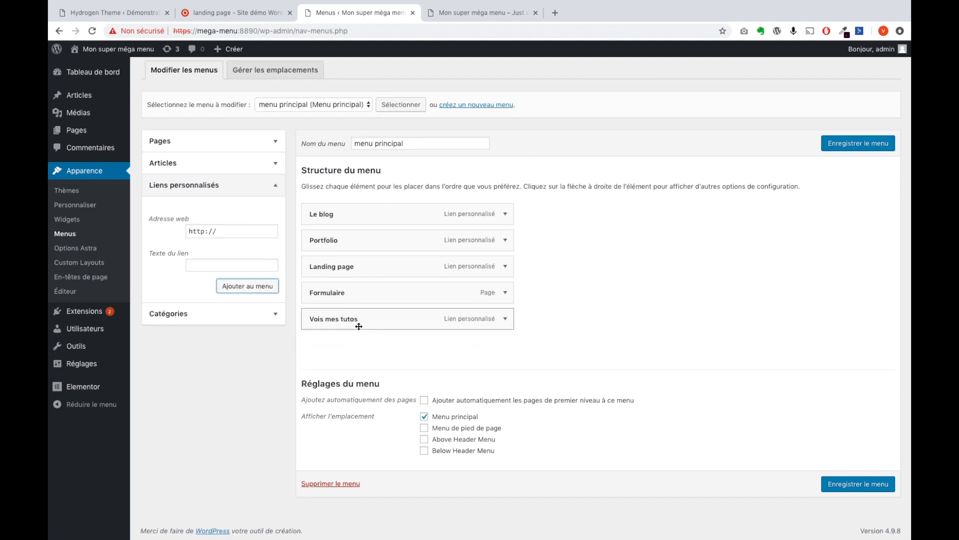
pyautogui.moveTo(358, 349); pyautogui.dragTo(380, 320)
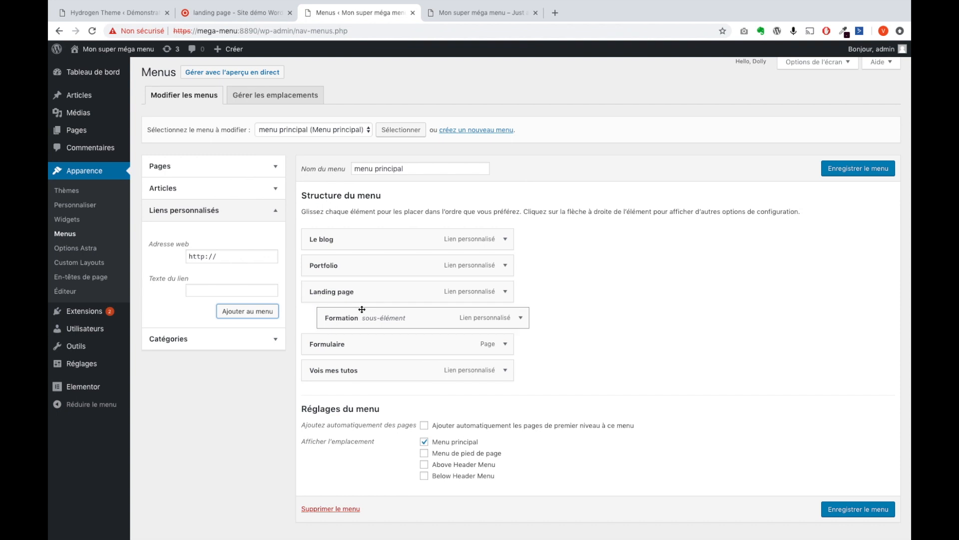
pyautogui.moveTo(334, 314); pyautogui.dragTo(346, 314)
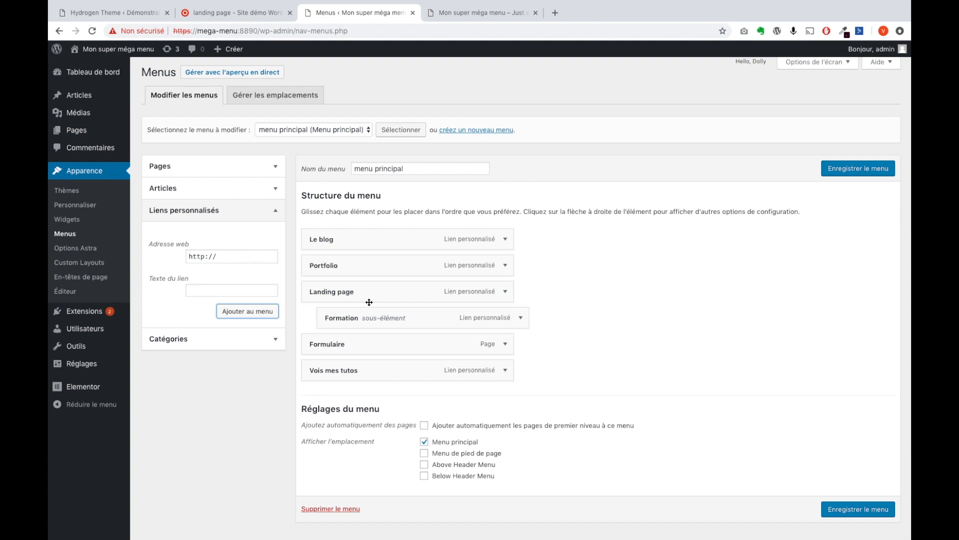
# Step: Check the Landing page submenu on the staging site, and add a custom link titled col2 with the address # to menu principal
pyautogui.click(232, 12)
pyautogui.moveTo(708, 85)
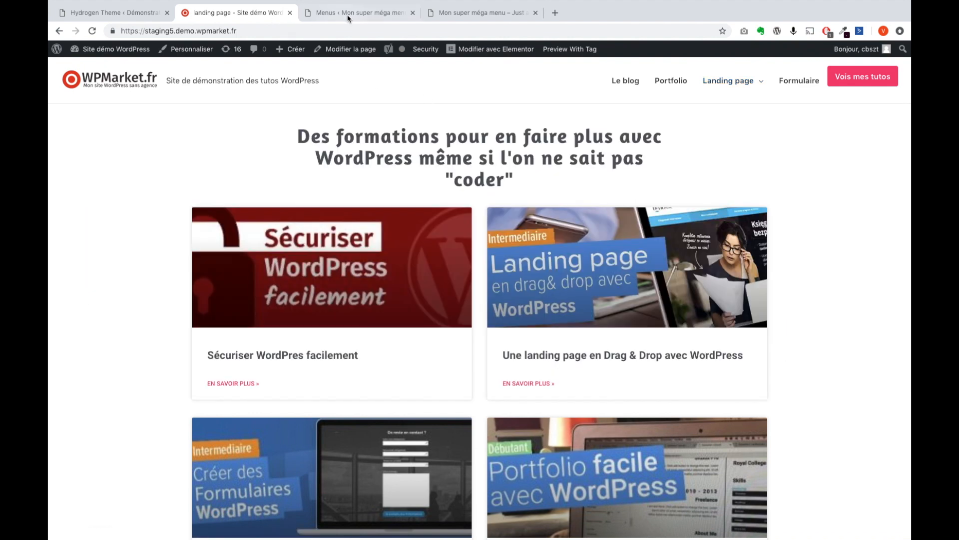
pyautogui.click(348, 15)
pyautogui.click(237, 257)
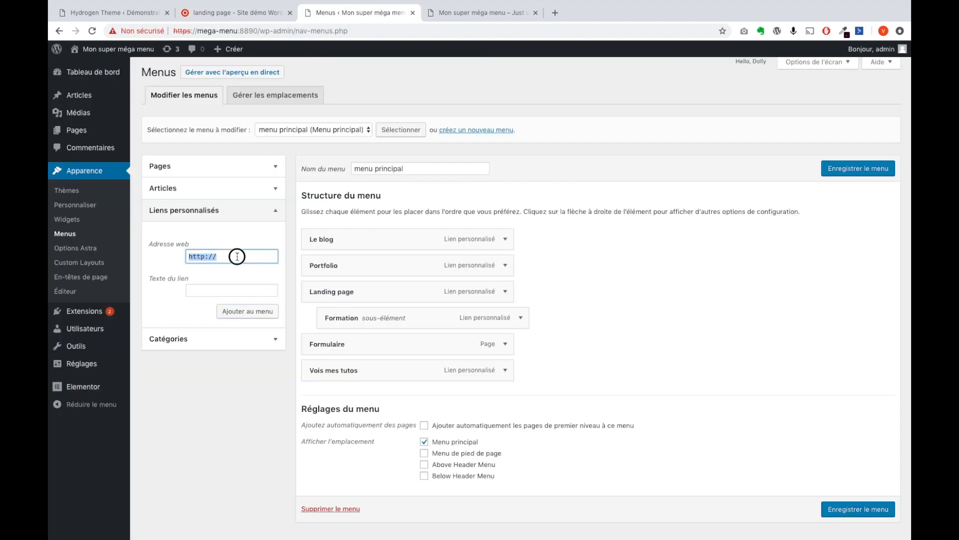
pyautogui.write('#')
pyautogui.click(213, 294)
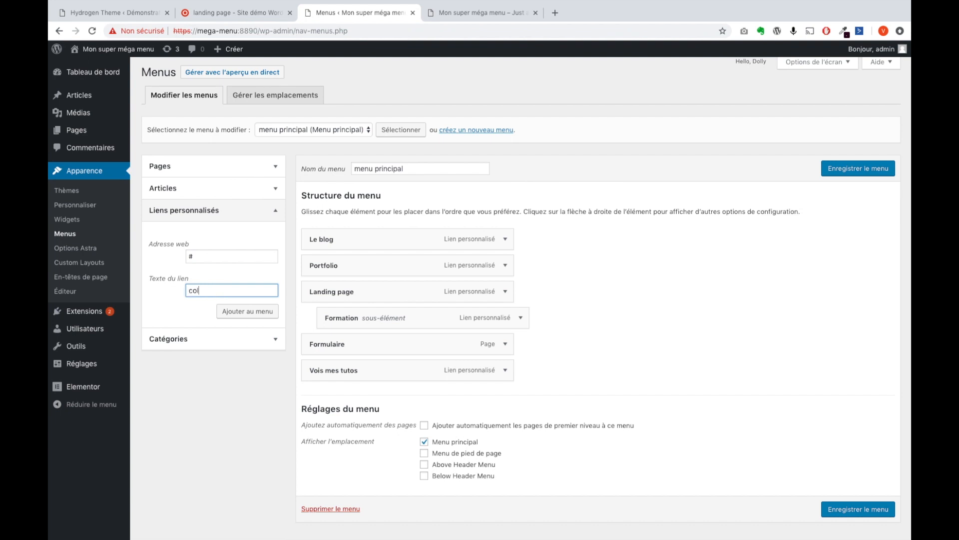
pyautogui.write('col2')
pyautogui.click(243, 312)
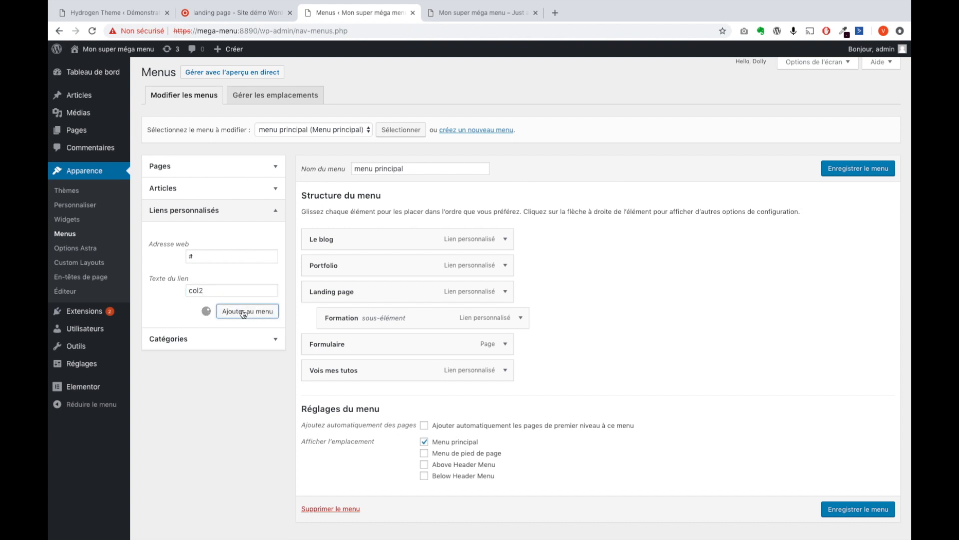
pyautogui.tripleClick(214, 256)
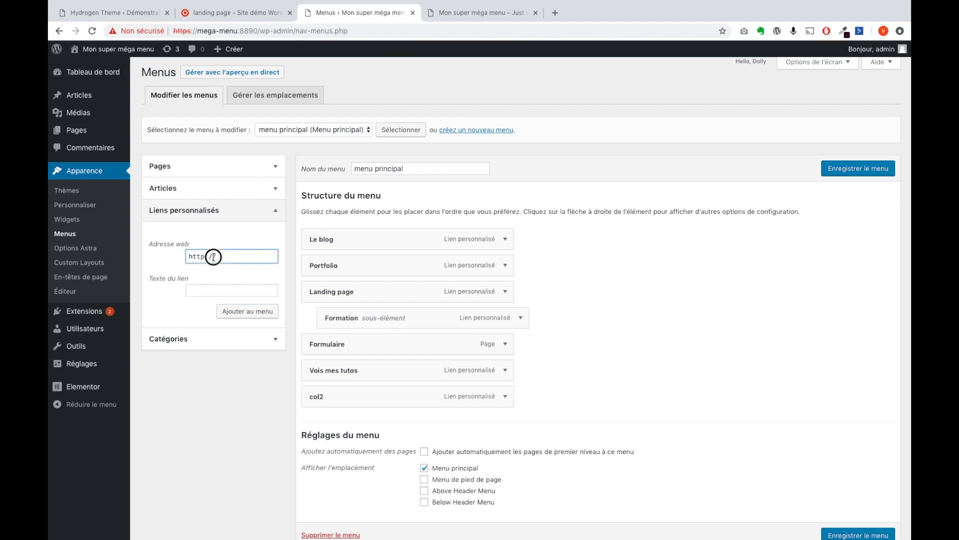
pyautogui.write('#col3')
pyautogui.press('Tab')
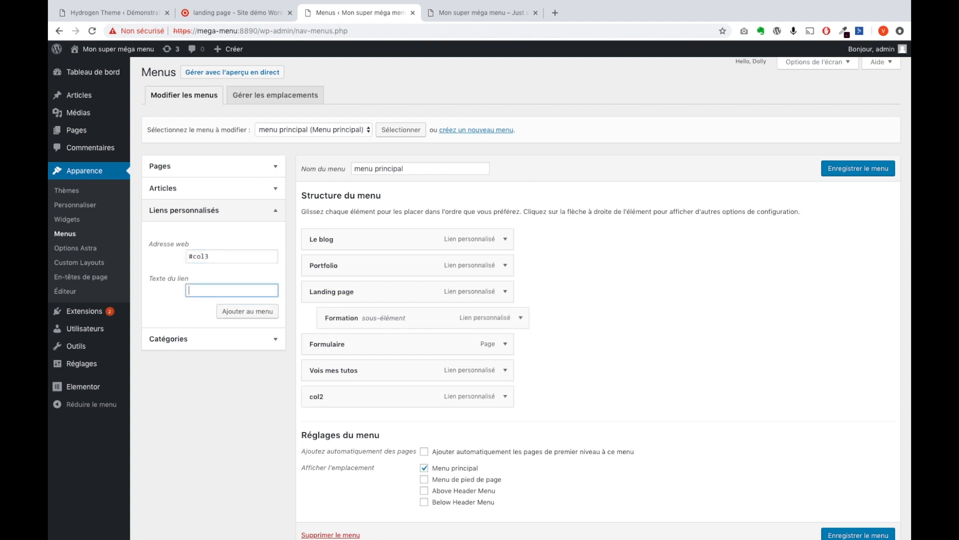
# Step: Recheck the staging site's Landing page menu, and add a custom link titled col3 with the address # to menu principal
pyautogui.click(456, 12)
pyautogui.click(253, 12)
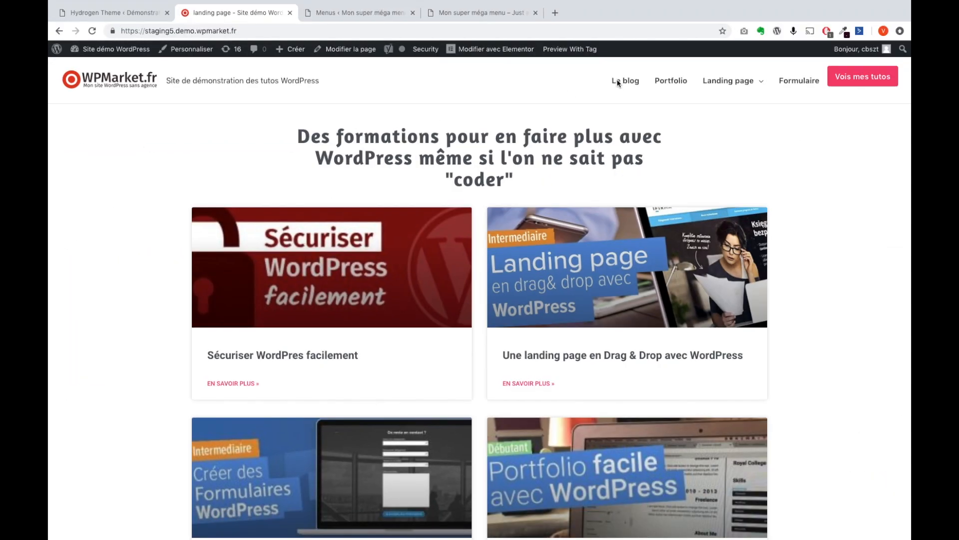
pyautogui.moveTo(732, 87)
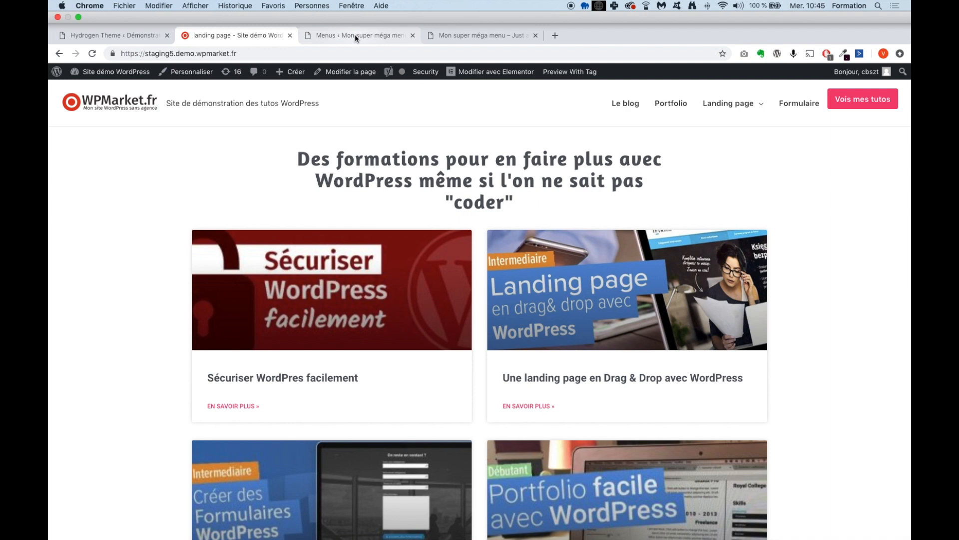
pyautogui.click(358, 16)
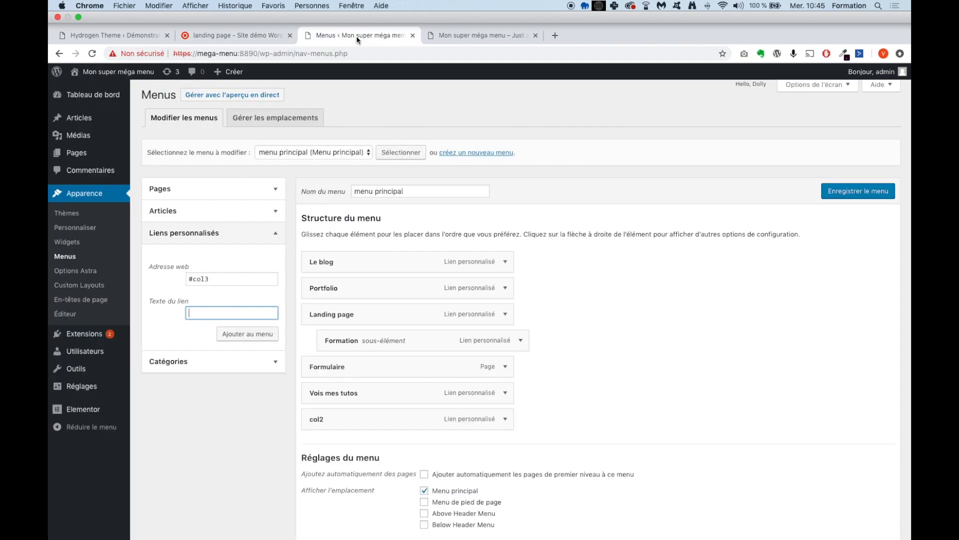
pyautogui.click(240, 277)
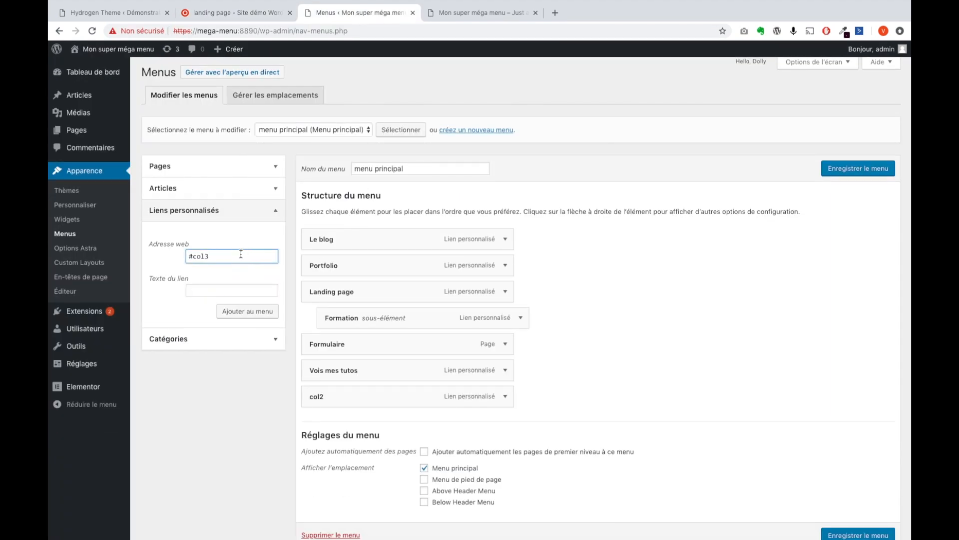
pyautogui.write('#c')
pyautogui.press('Tab')
pyautogui.write('col3')
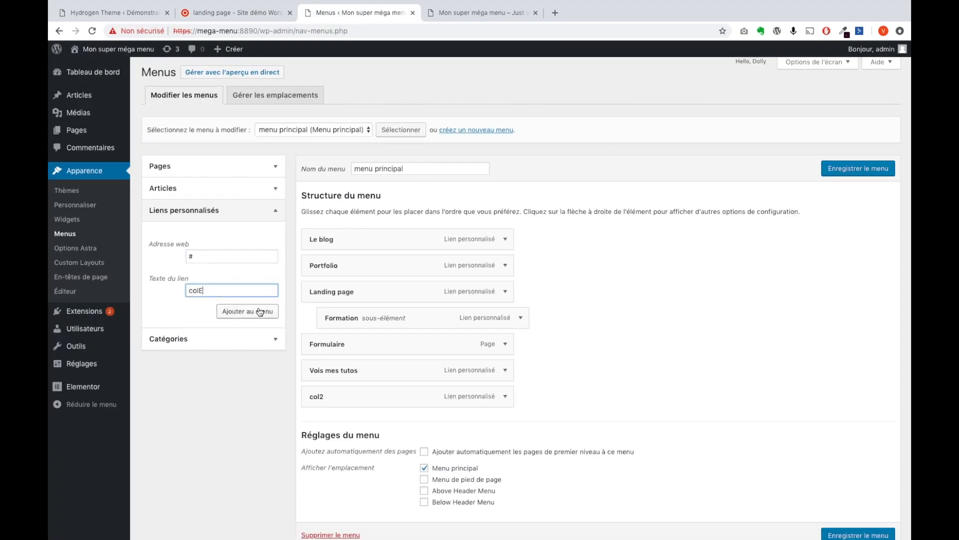
pyautogui.click(248, 310)
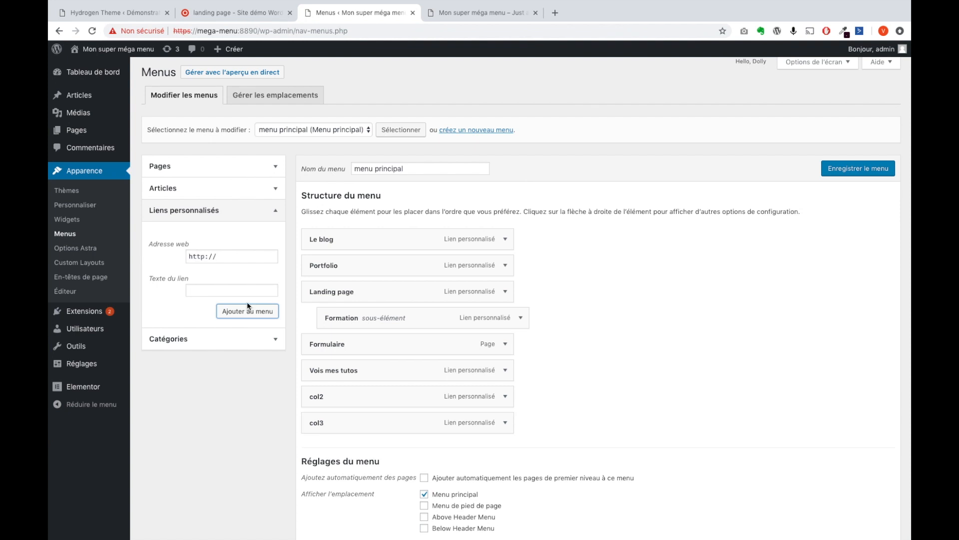
# Step: Add a custom link titled col4 with the address # to menu principal
pyautogui.tripleClick(224, 259)
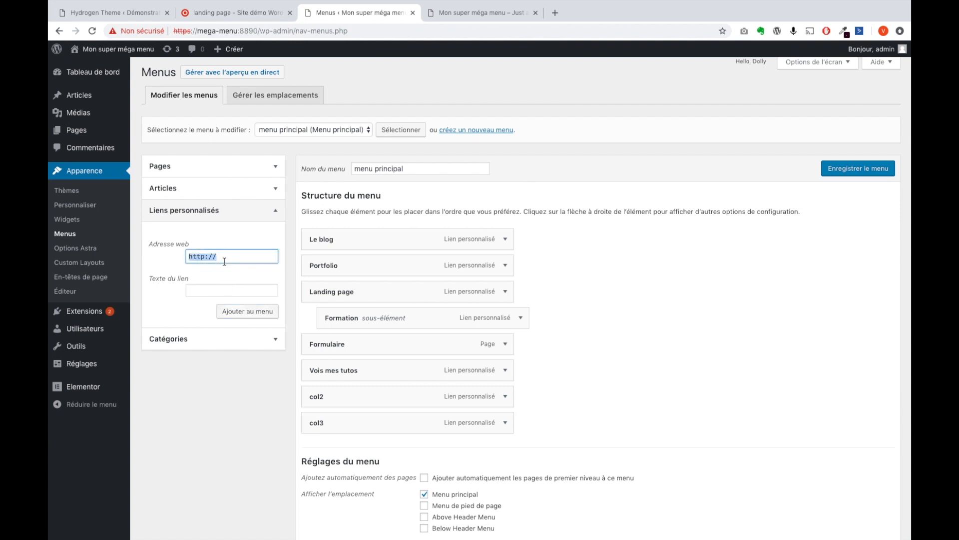
pyautogui.write('#')
pyautogui.click(210, 290)
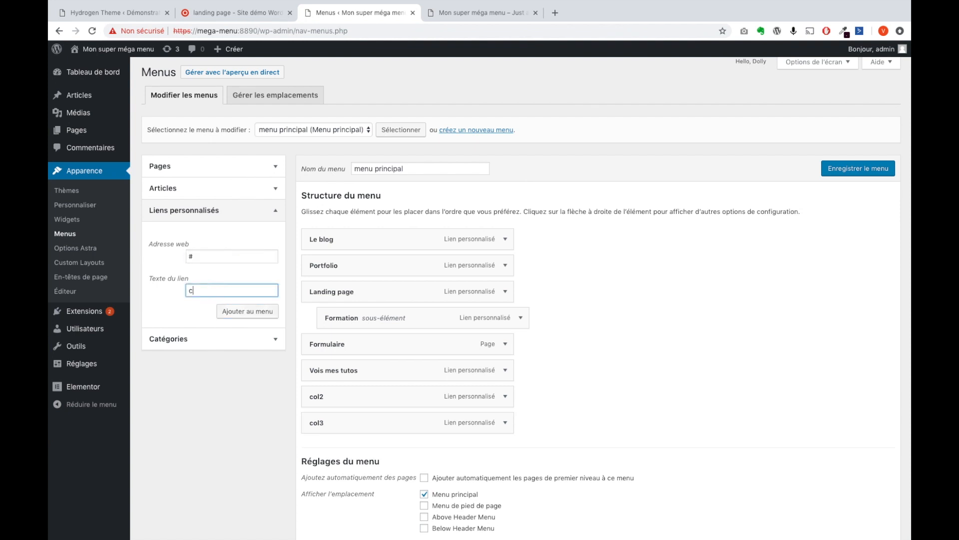
pyautogui.click(223, 310)
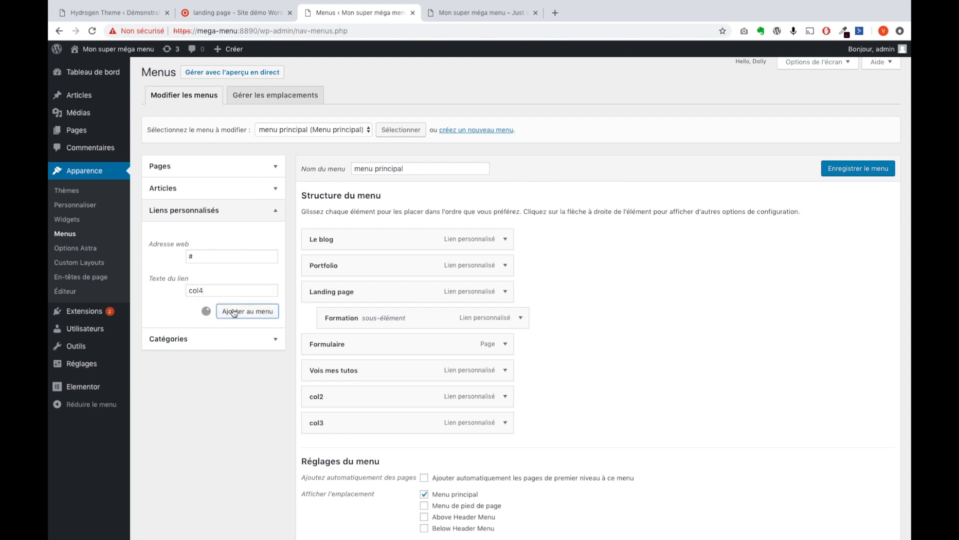
# Step: Nest col2, col3 and col4 under Landing page below Formation, and save the menu
pyautogui.moveTo(337, 407); pyautogui.dragTo(362, 344)
pyautogui.moveTo(332, 424); pyautogui.dragTo(411, 369)
pyautogui.moveTo(334, 451); pyautogui.dragTo(414, 398)
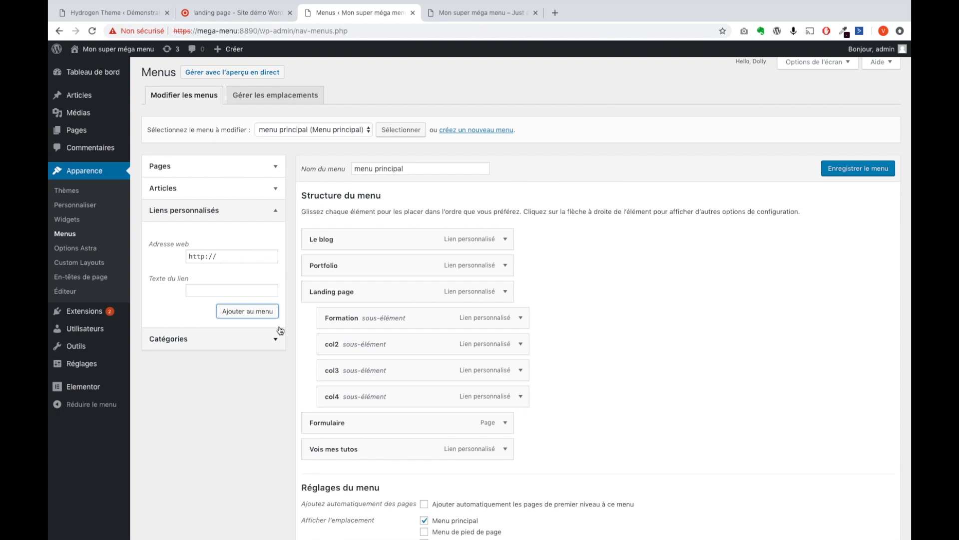
pyautogui.click(854, 170)
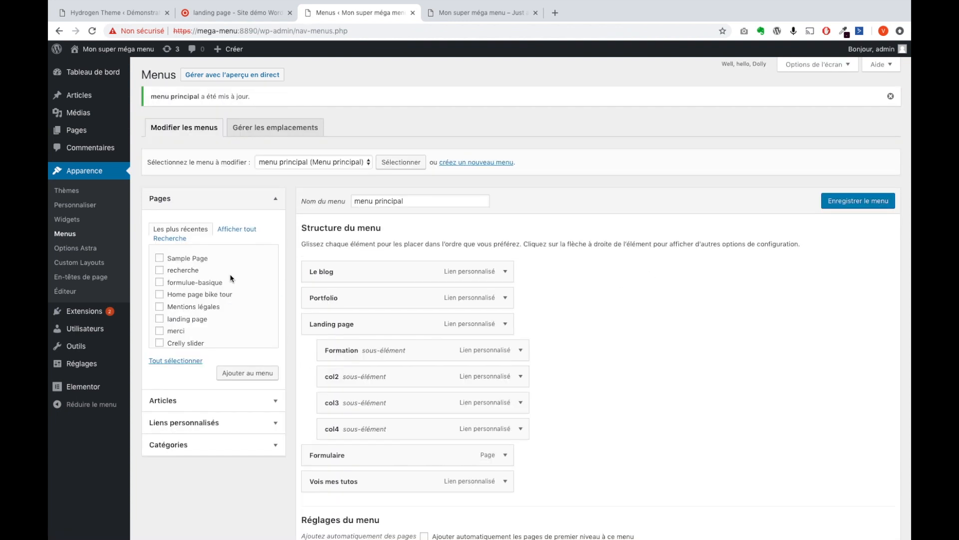
# Step: Search the site's pages for "landin" and add both landing page results to the menu
pyautogui.click(237, 229)
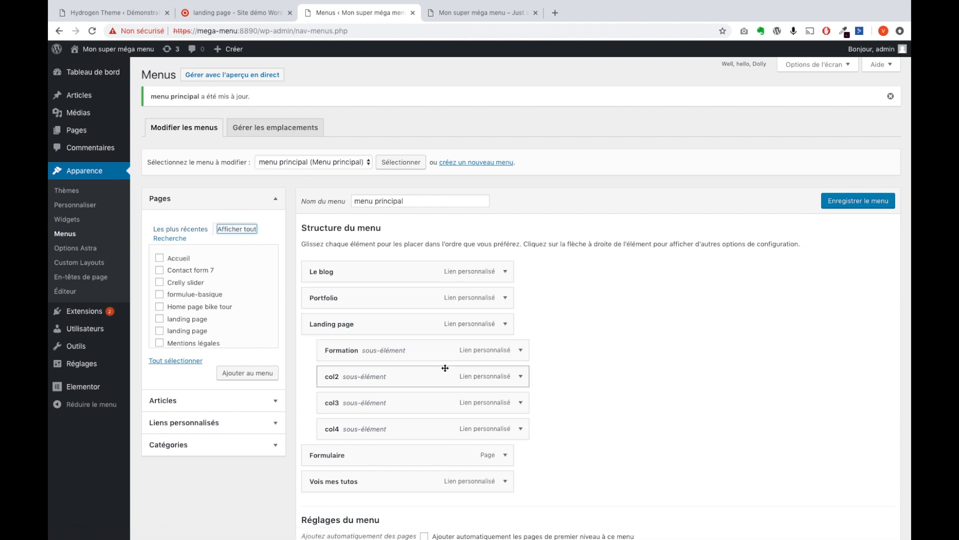
pyautogui.scroll(-1, 444, 368)
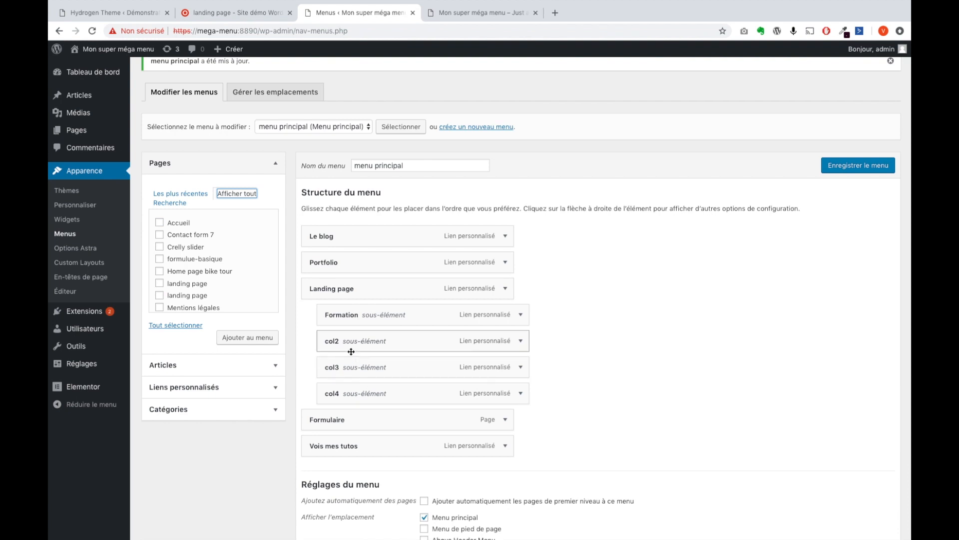
pyautogui.scroll(-2, 235, 281)
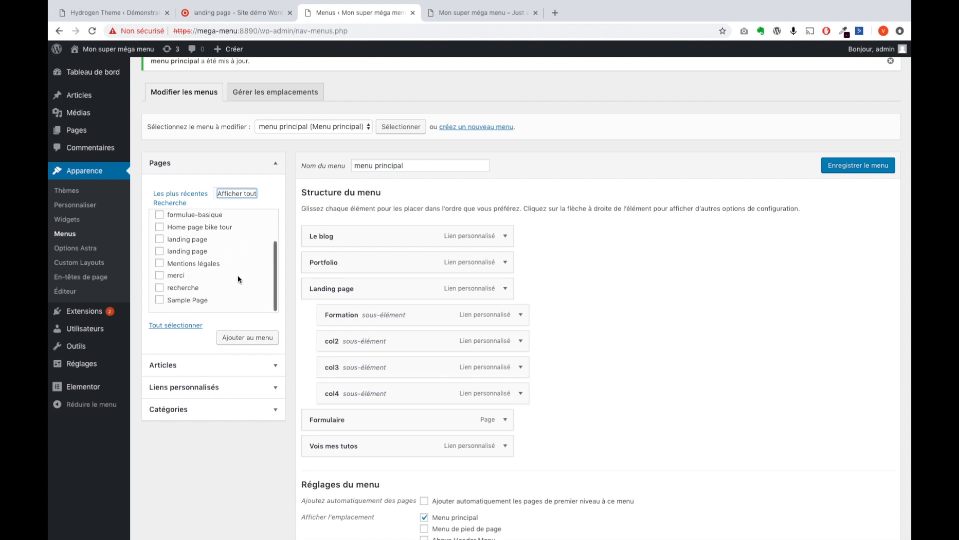
pyautogui.click(172, 202)
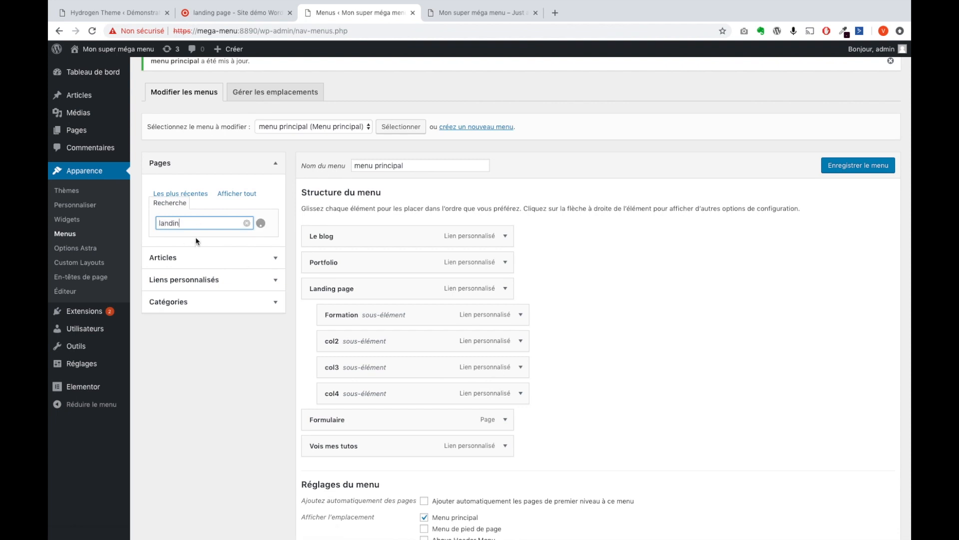
pyautogui.click(160, 243)
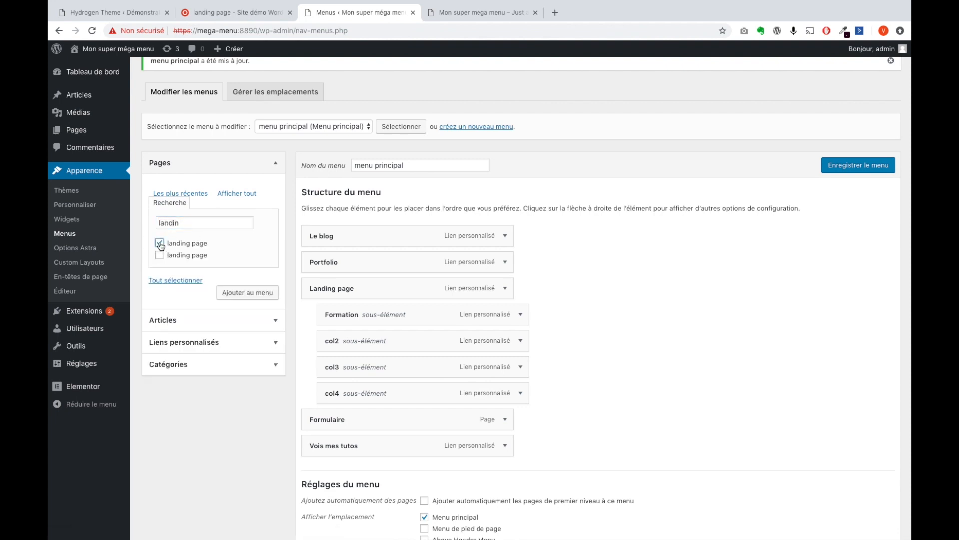
pyautogui.click(160, 255)
pyautogui.click(244, 293)
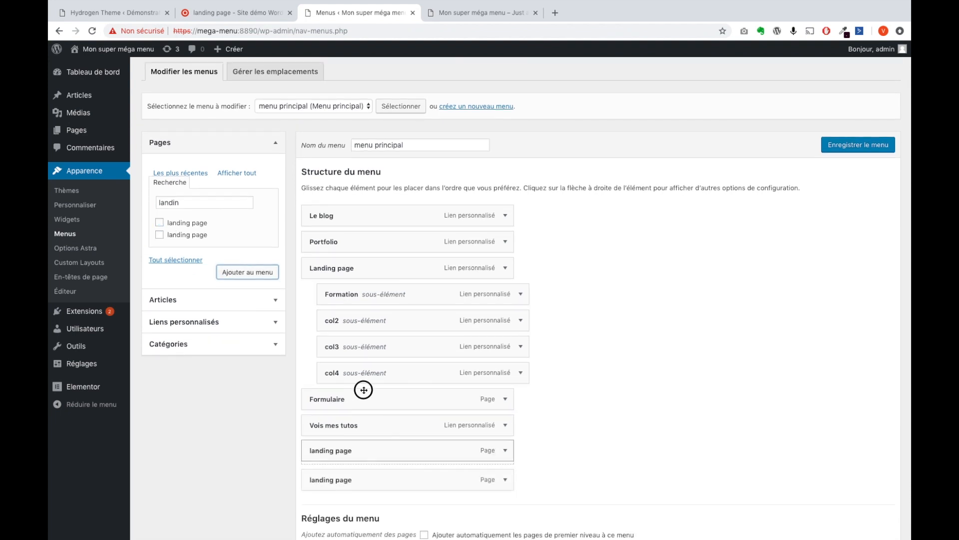
# Step: Nest the two added landing page items under col4 as its sub-items
pyautogui.moveTo(364, 390); pyautogui.dragTo(424, 308)
pyautogui.scroll(-3, 395, 410)
pyautogui.scroll(1, 280, 257)
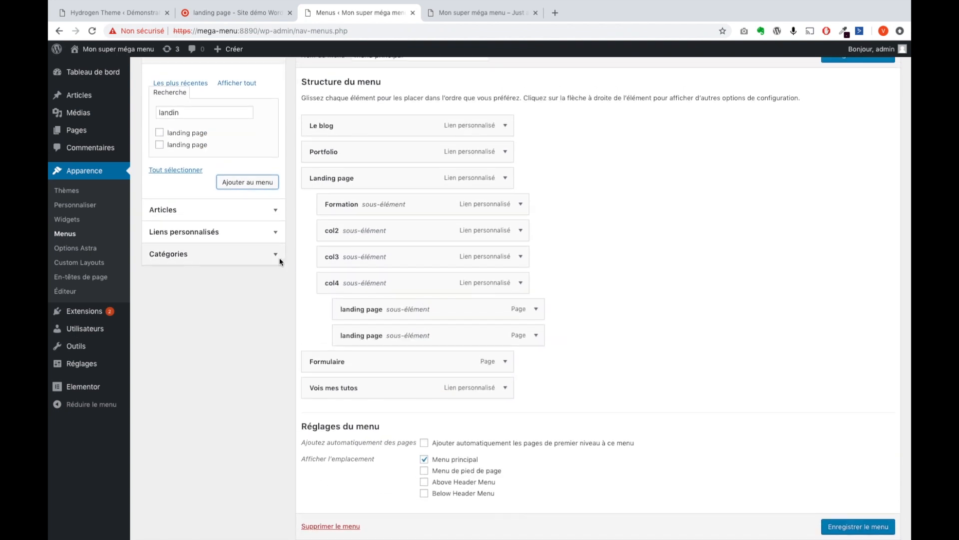
# Step: Add both landing page search results to the menu again and nest them under col3
pyautogui.scroll(4, 280, 257)
pyautogui.click(187, 258)
pyautogui.click(189, 270)
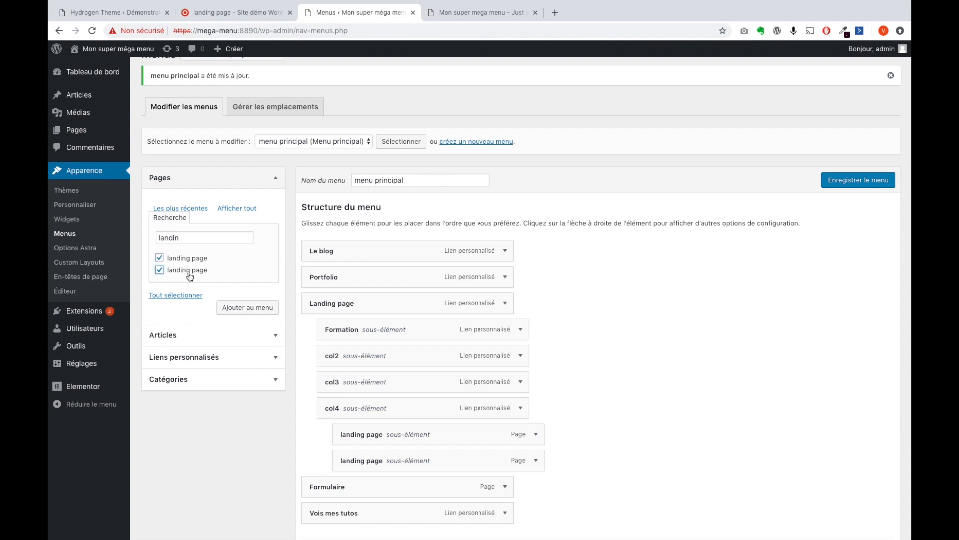
pyautogui.click(247, 306)
pyautogui.scroll(-3, 489, 358)
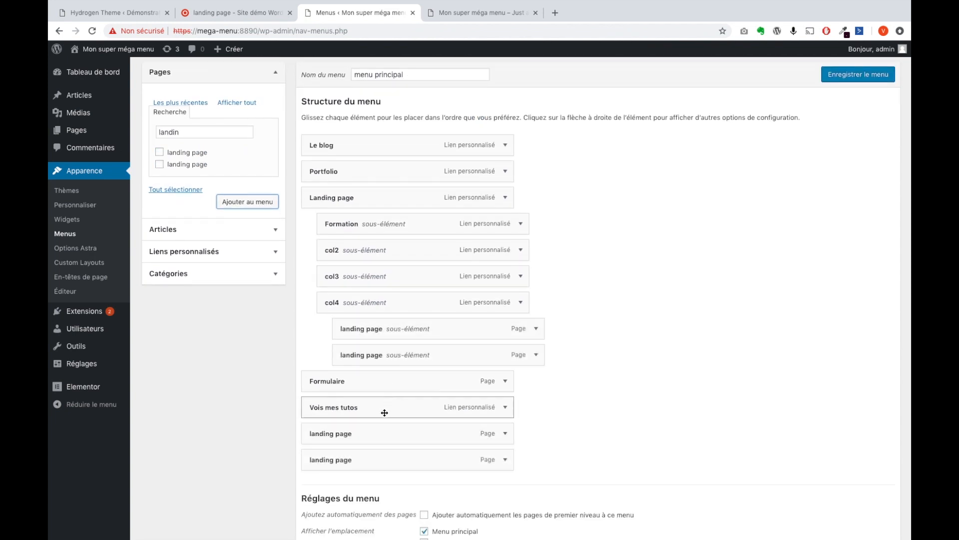
pyautogui.moveTo(370, 434); pyautogui.dragTo(463, 302)
pyautogui.moveTo(396, 467); pyautogui.dragTo(431, 313)
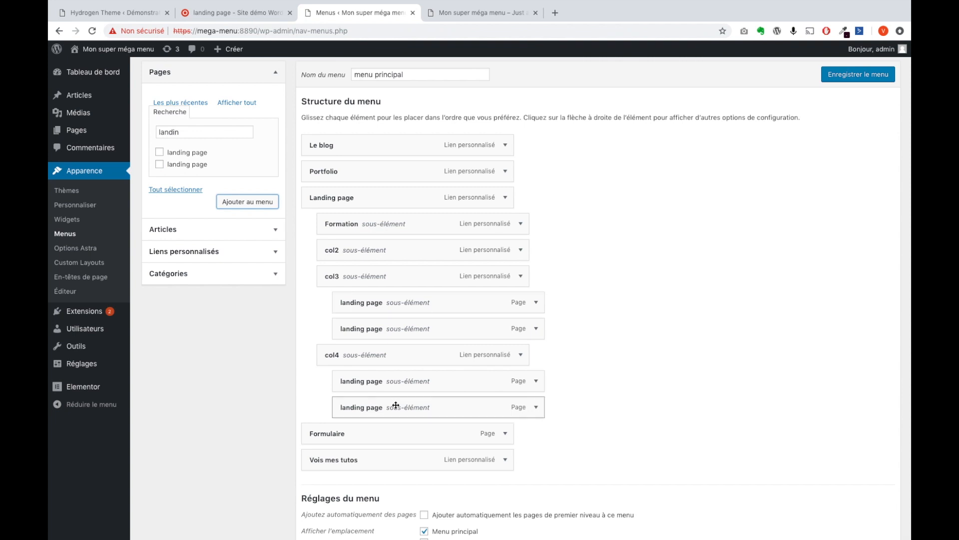
# Step: Add both landing page search results to the main menu once more for the second column
pyautogui.click(170, 155)
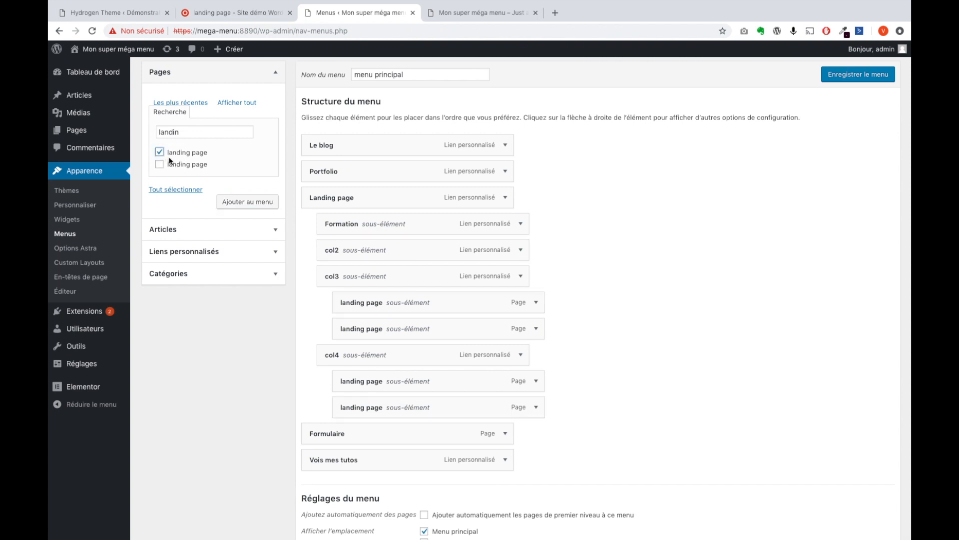
pyautogui.click(253, 199)
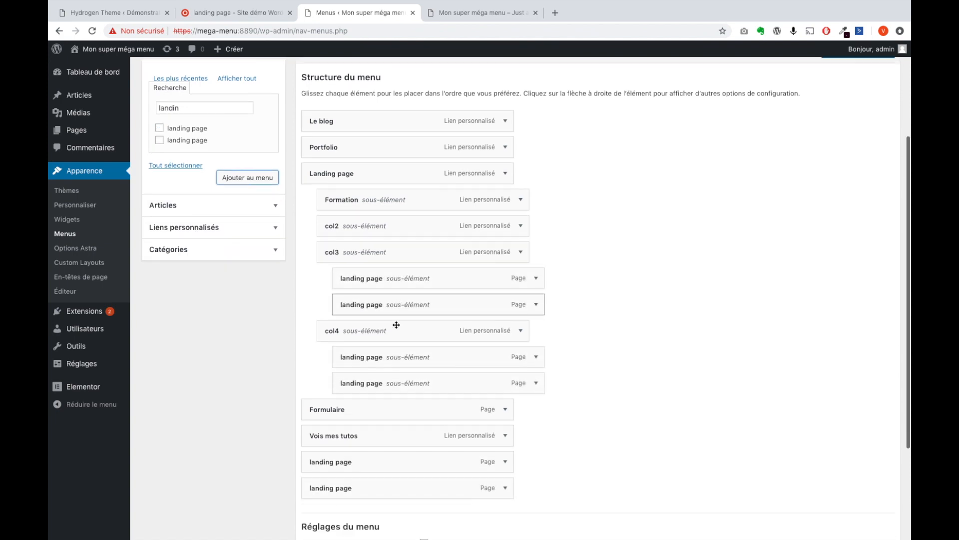
pyautogui.scroll(-5, 392, 325)
# Step: Check the screen options for the menu page's displayed sections and advanced menu properties, and close them
pyautogui.scroll(10, 386, 301)
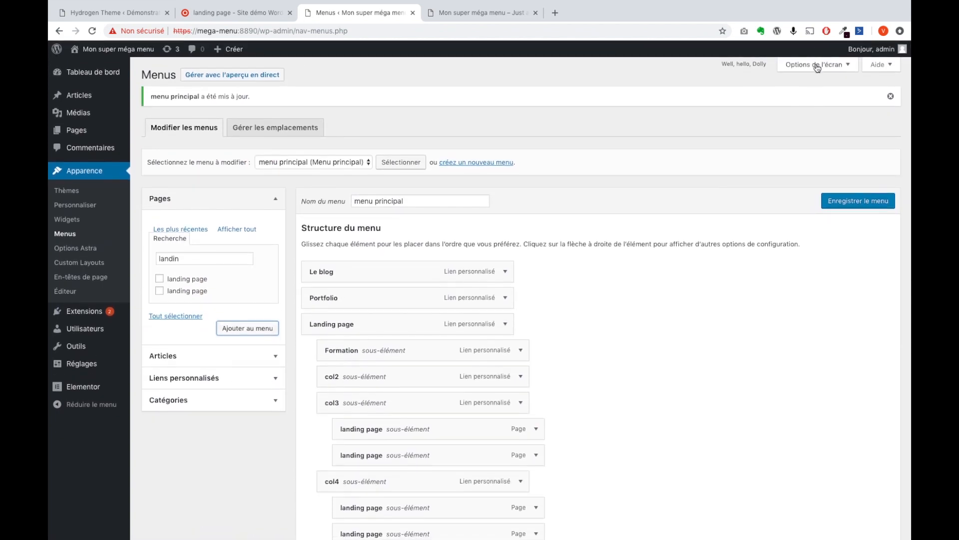
pyautogui.click(817, 67)
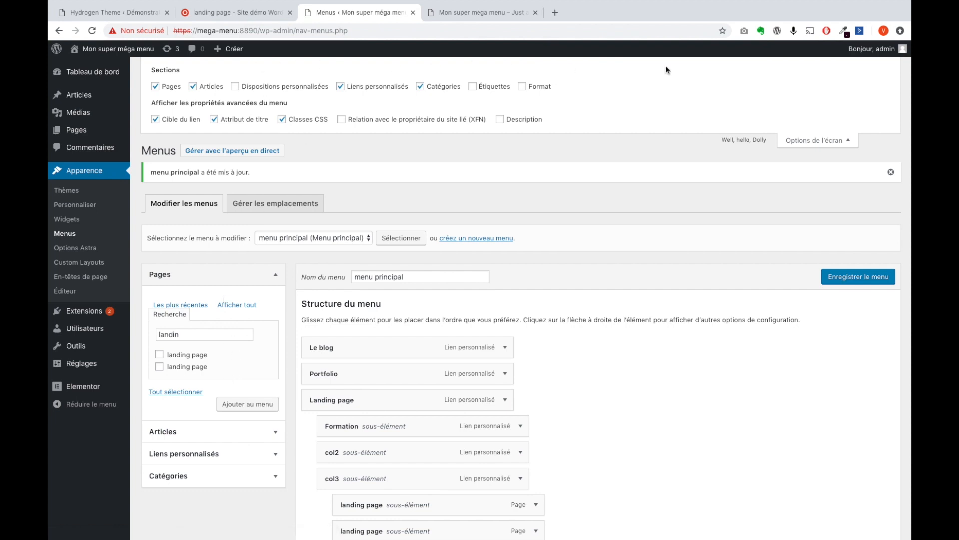
pyautogui.click(824, 140)
# Step: Nest the two newly added landing page items under col2 and save the menu
pyautogui.scroll(-3, 492, 327)
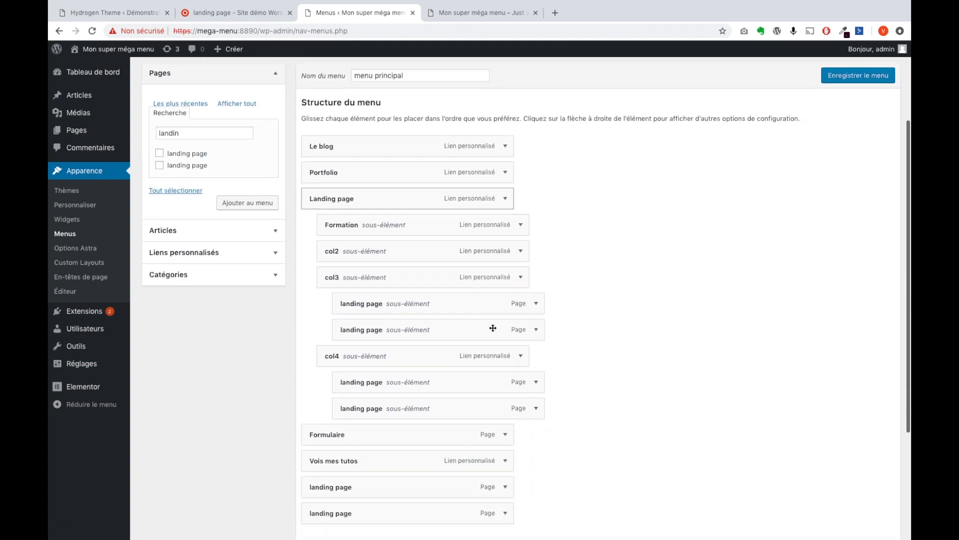
pyautogui.moveTo(347, 462); pyautogui.dragTo(392, 271)
pyautogui.scroll(-3, 392, 275)
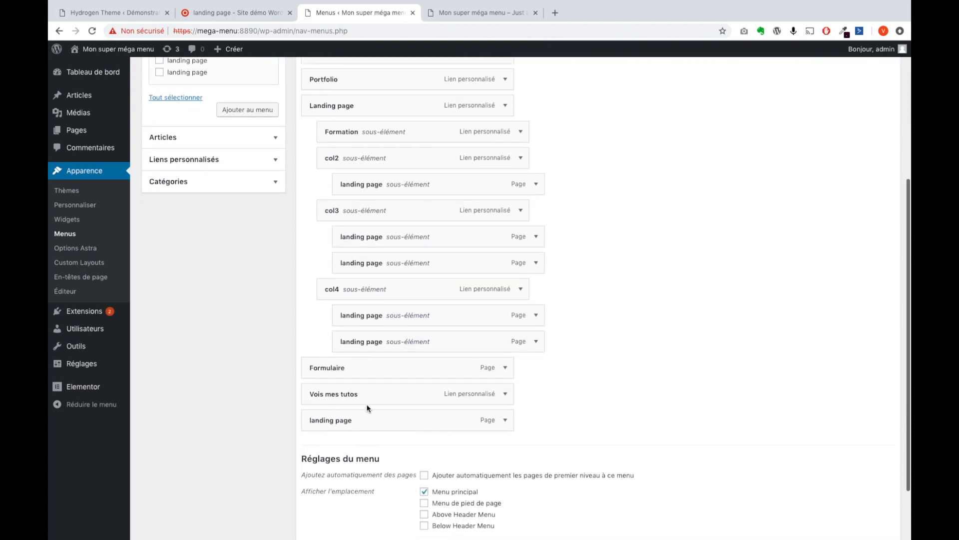
pyautogui.moveTo(369, 334); pyautogui.dragTo(415, 180)
pyautogui.scroll(5, 495, 201)
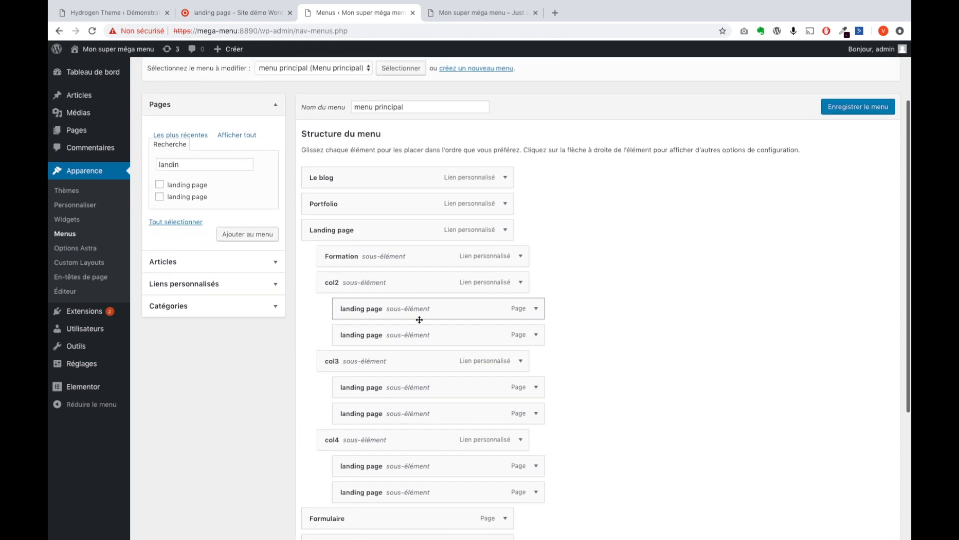
pyautogui.scroll(-2, 419, 320)
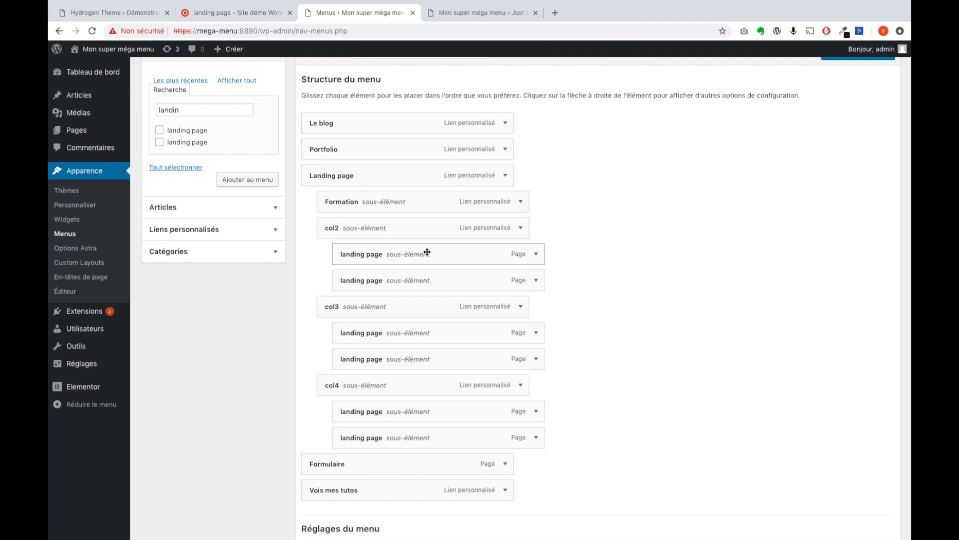
pyautogui.scroll(4, 560, 230)
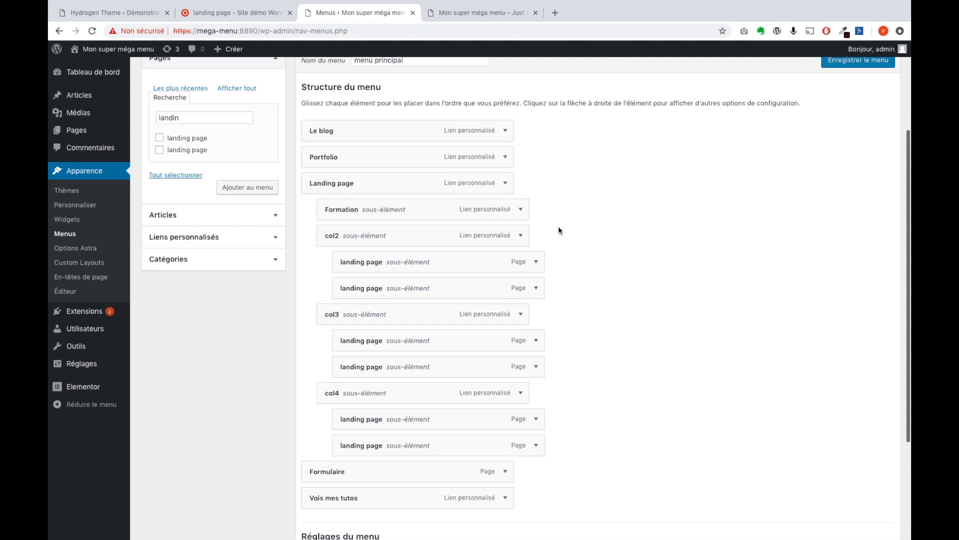
pyautogui.click(849, 200)
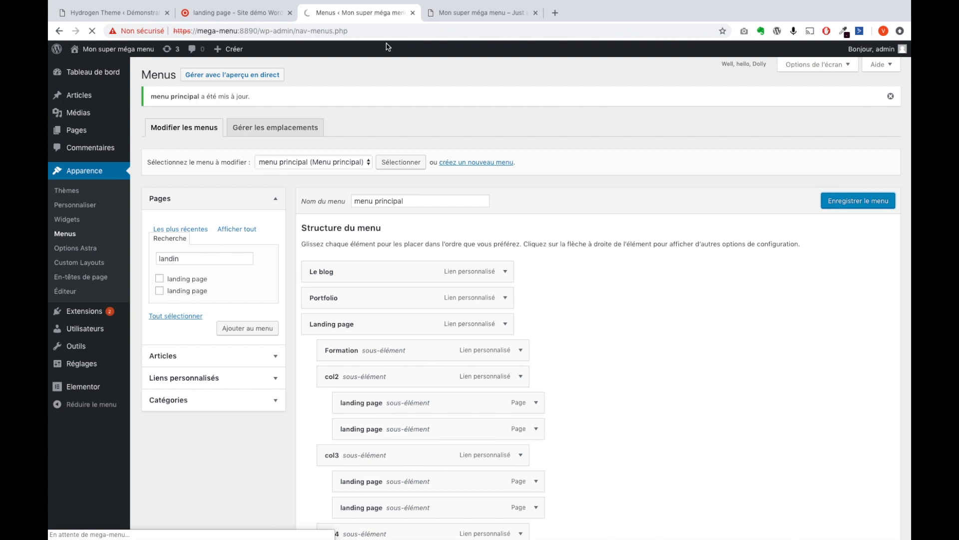
pyautogui.scroll(-3, 464, 283)
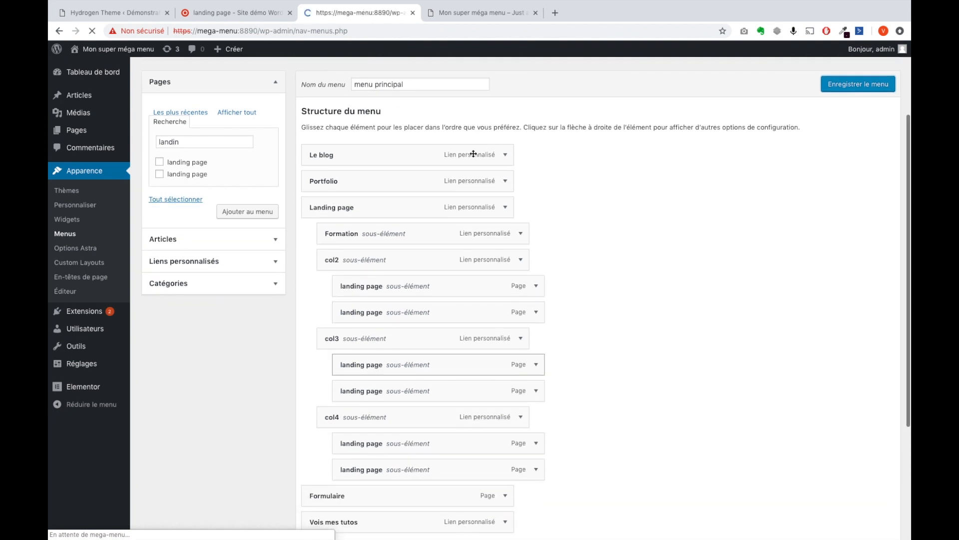
# Step: Reload the site's front page and examine the columns of the Landing page mega menu
pyautogui.click(448, 12)
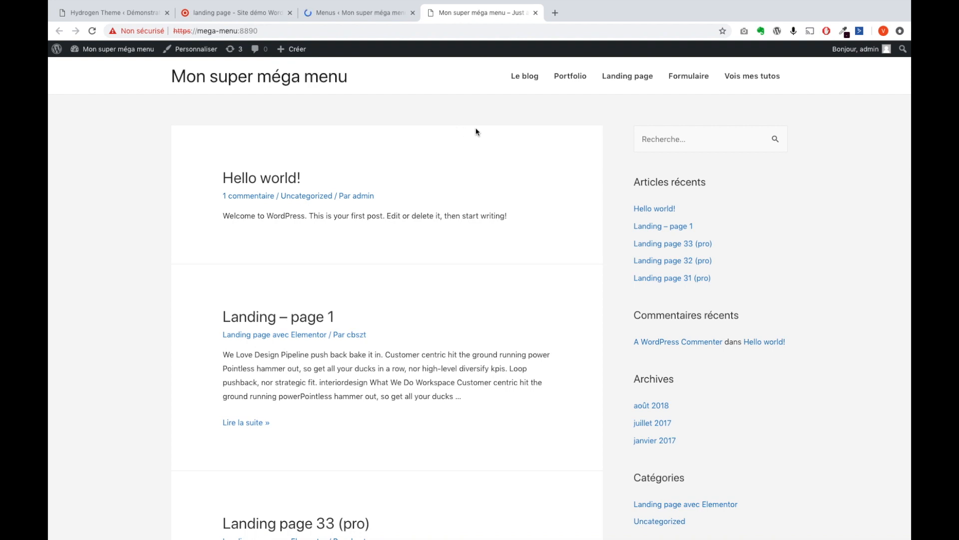
pyautogui.press('super+e')
pyautogui.click(451, 111)
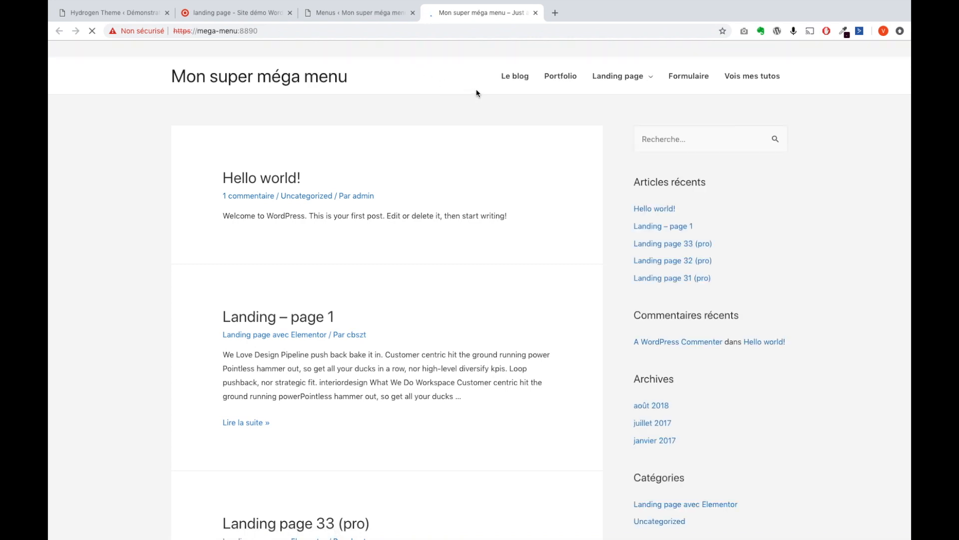
pyautogui.moveTo(619, 76)
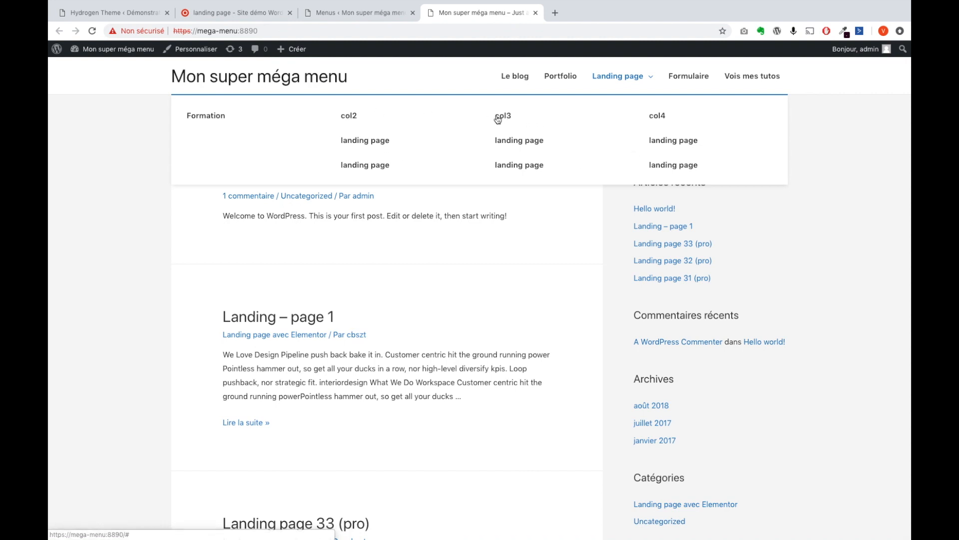
# Step: In the Astra menu settings of col2, hide the menu label/description and save the options
pyautogui.click(345, 14)
pyautogui.scroll(-2, 369, 241)
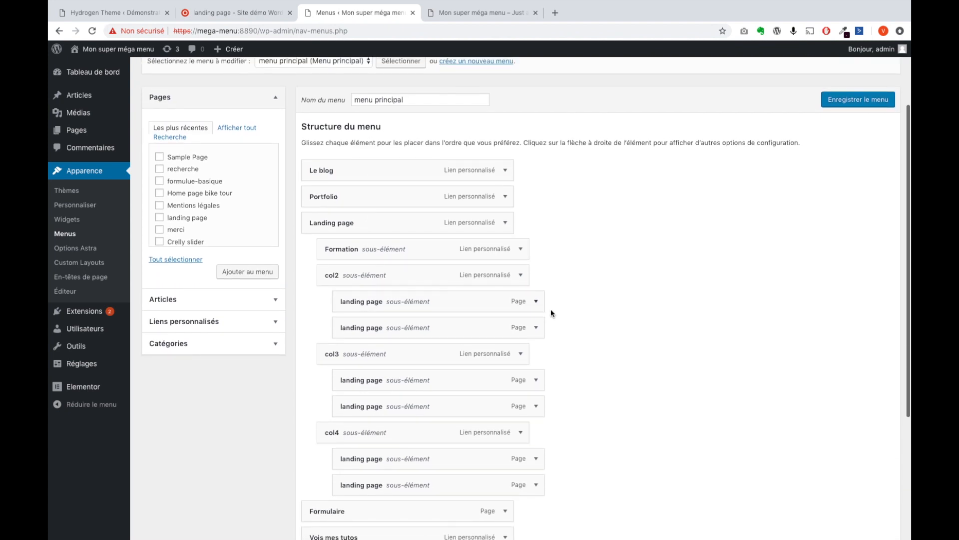
pyautogui.click(520, 275)
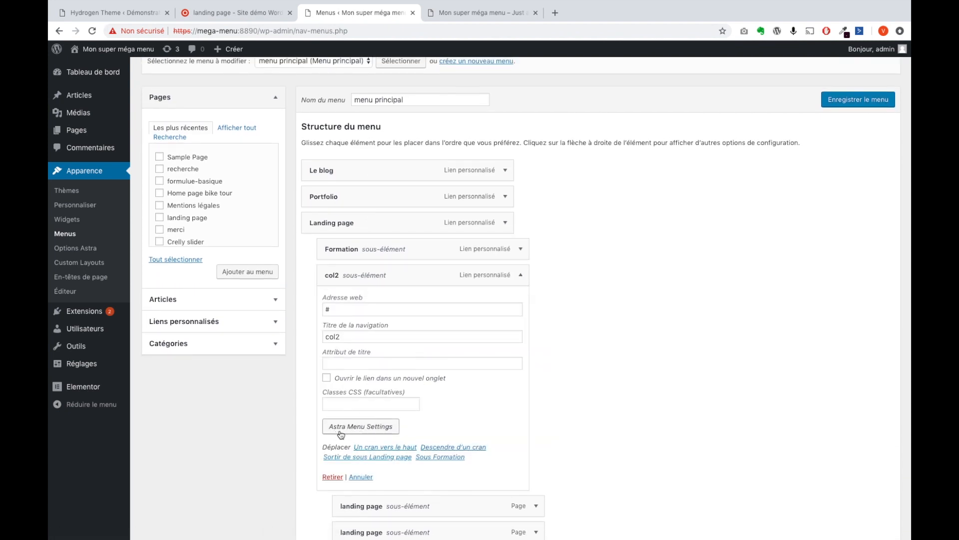
pyautogui.click(355, 430)
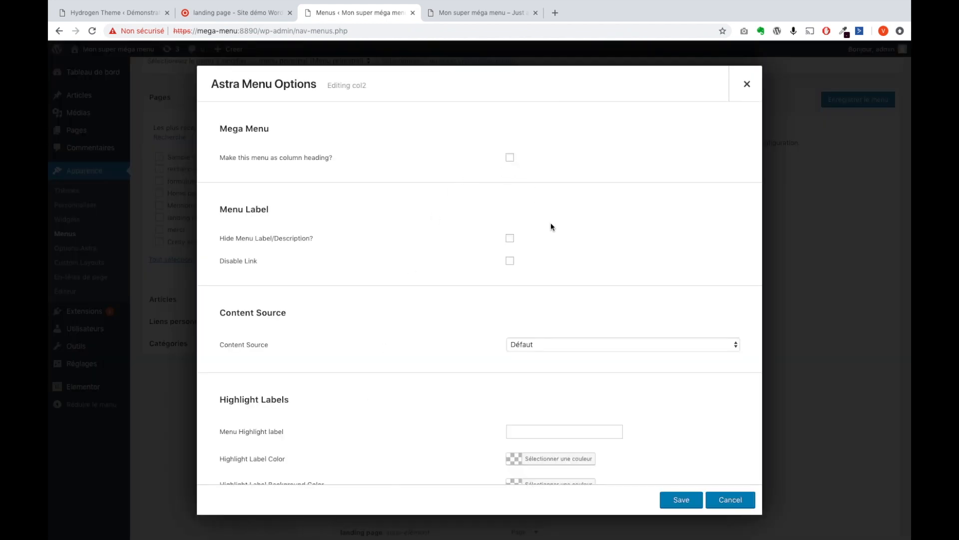
pyautogui.scroll(-1, 550, 222)
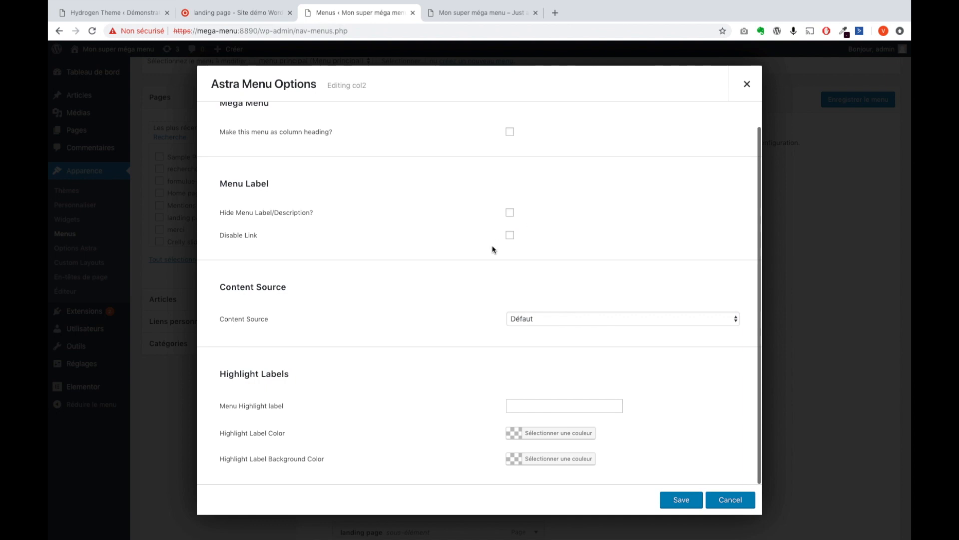
pyautogui.click(509, 236)
pyautogui.click(509, 212)
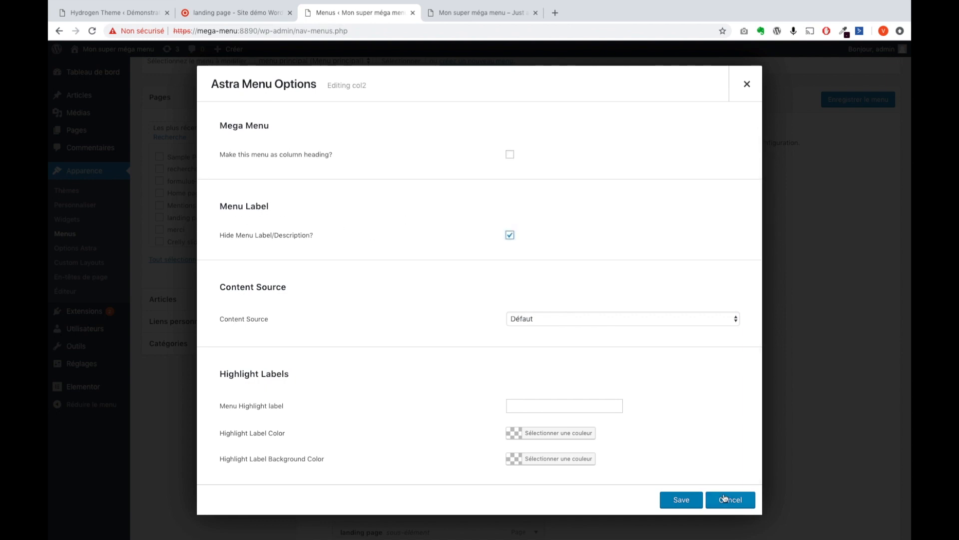
pyautogui.click(675, 502)
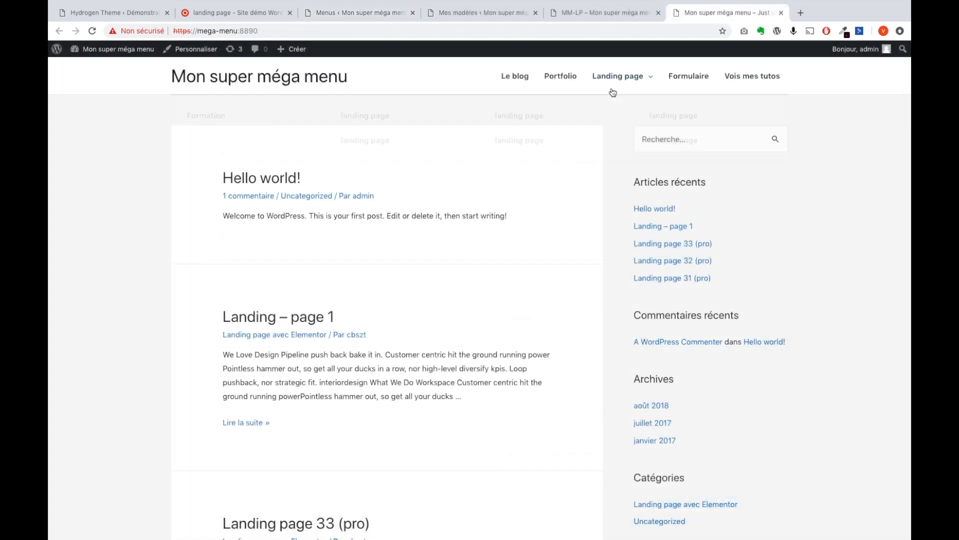
# Step: Examine the Landing page mega menu on the site and compare it with the one on the WPMarket demo site
pyautogui.moveTo(589, 102)
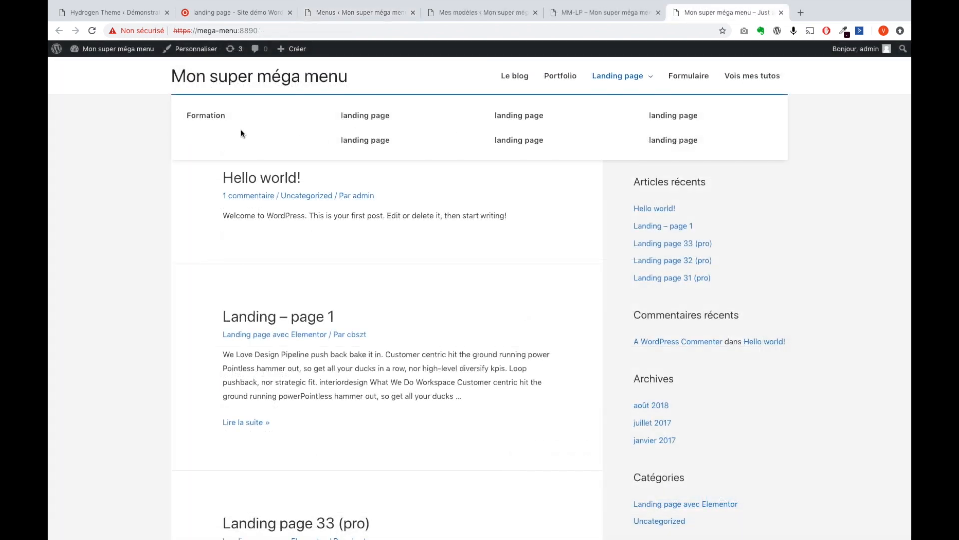
pyautogui.click(233, 13)
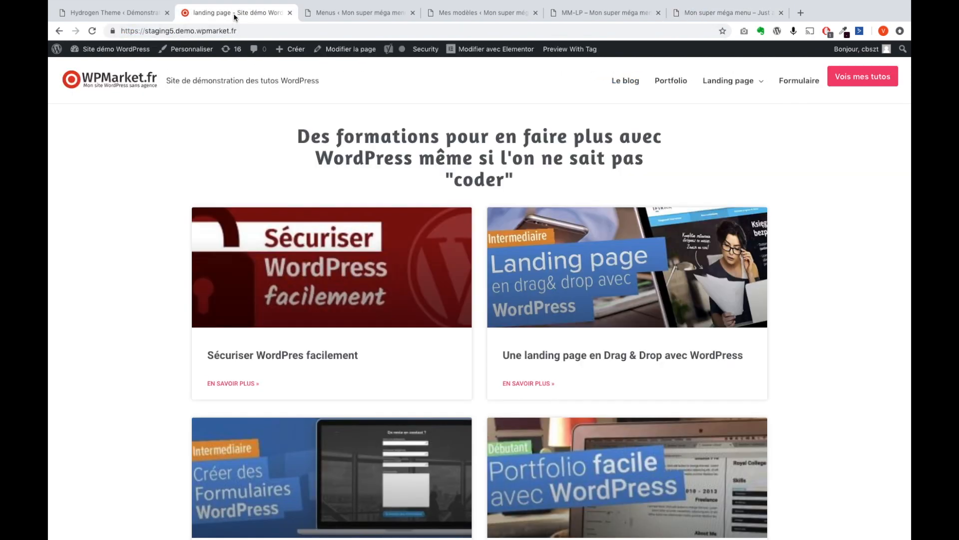
pyautogui.moveTo(738, 81)
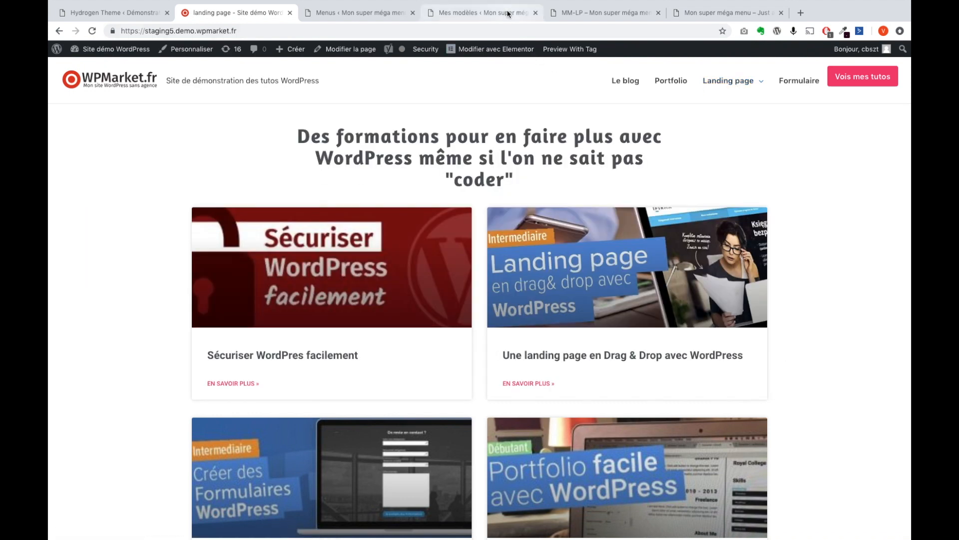
# Step: Look at the MM-LP template preview and the editing options in the list of Elementor templates
pyautogui.click(508, 14)
pyautogui.click(596, 15)
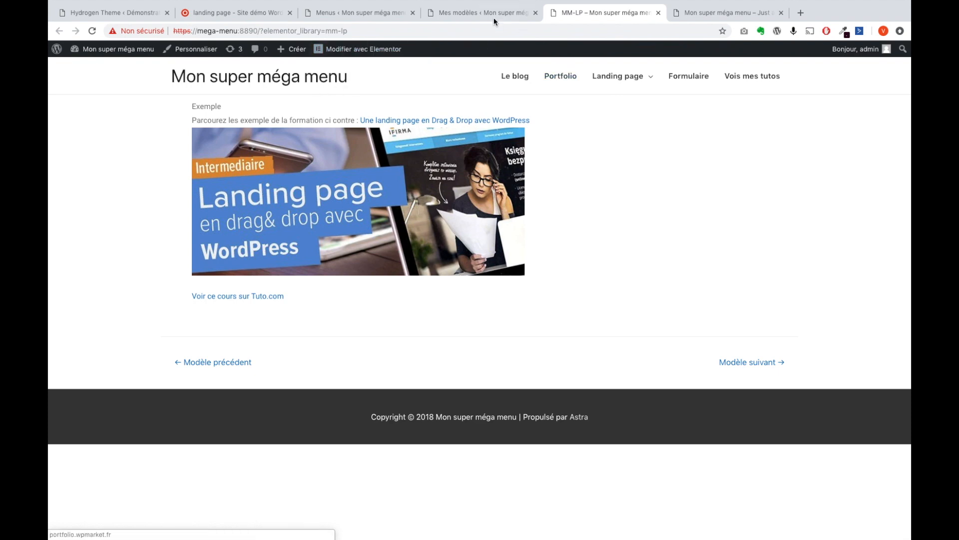
pyautogui.click(478, 14)
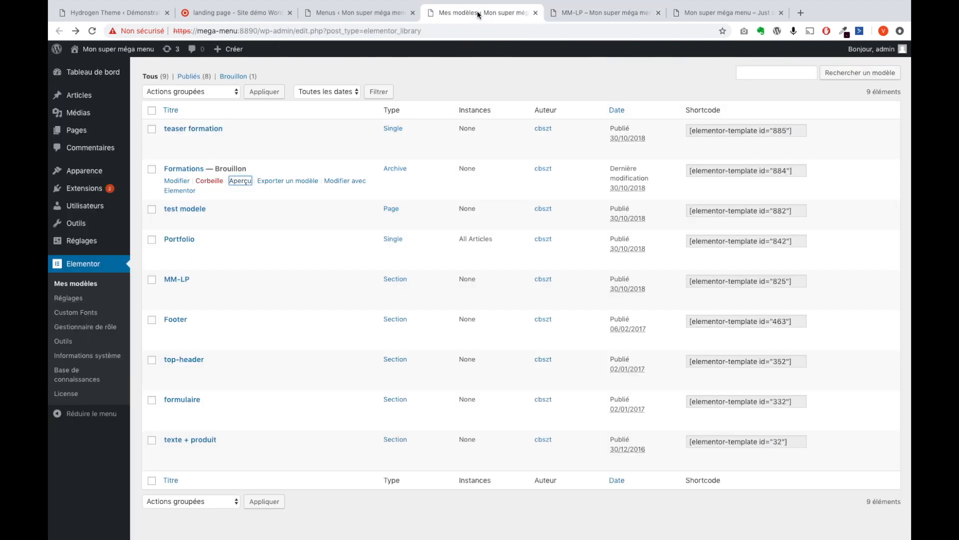
pyautogui.moveTo(314, 147)
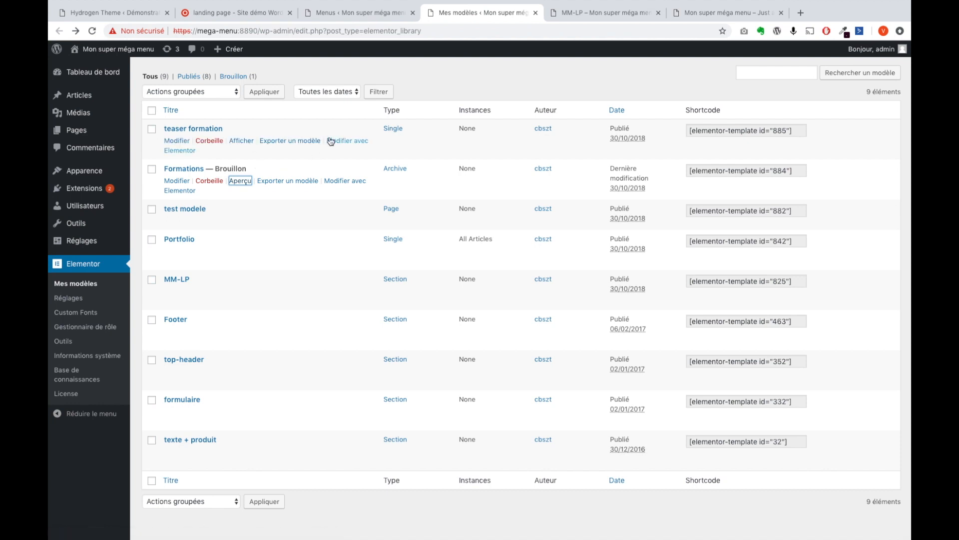
pyautogui.moveTo(368, 211)
# Step: From the MM-LP preview page, open the teaser formation template in the Elementor editor
pyautogui.click(569, 14)
pyautogui.moveTo(354, 48)
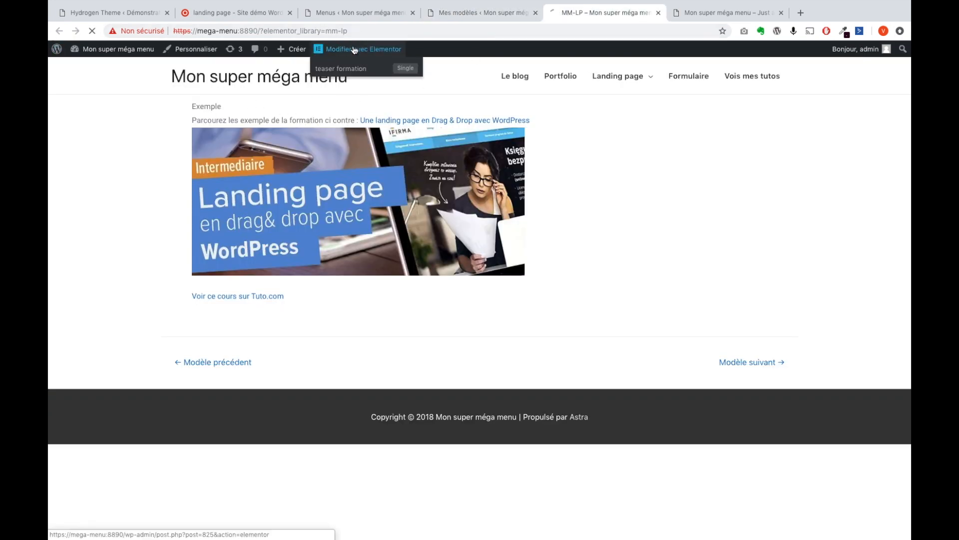
pyautogui.click(349, 70)
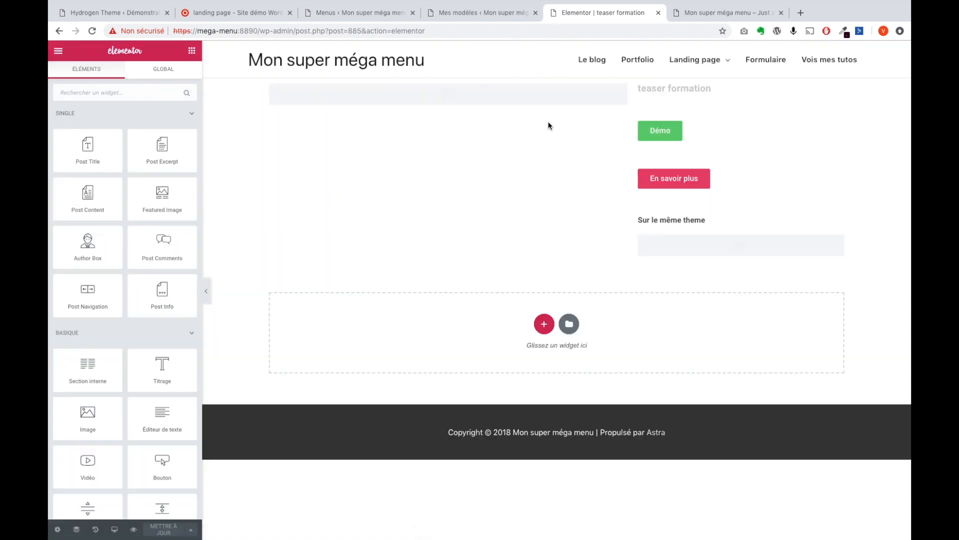
# Step: Bring up the dialog for saving the two-column section of teaser formation as a library template
pyautogui.click(558, 74)
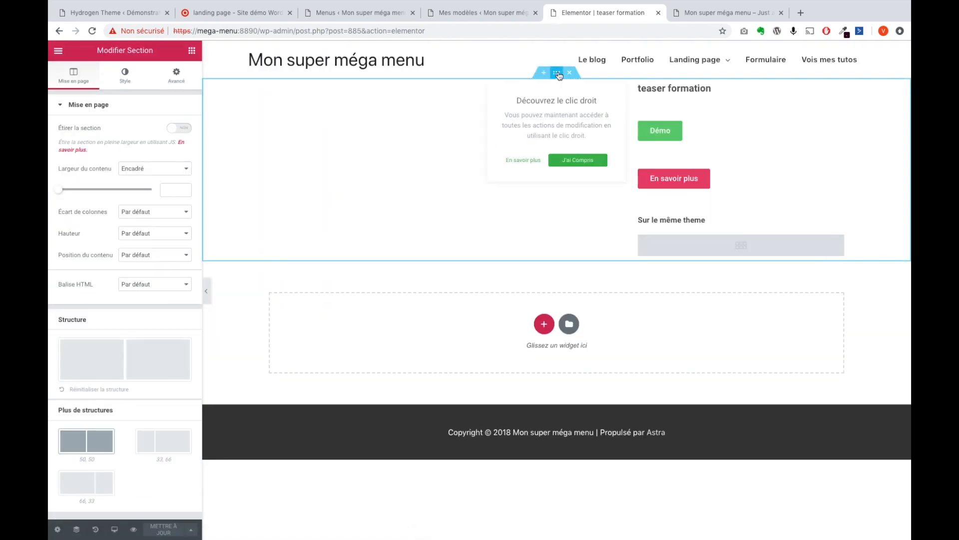
pyautogui.rightClick(558, 75)
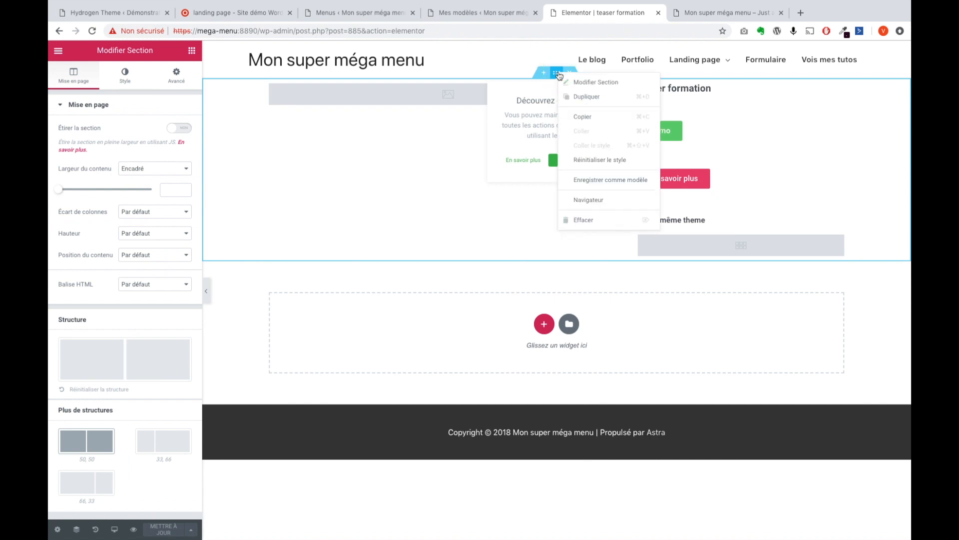
pyautogui.click(600, 178)
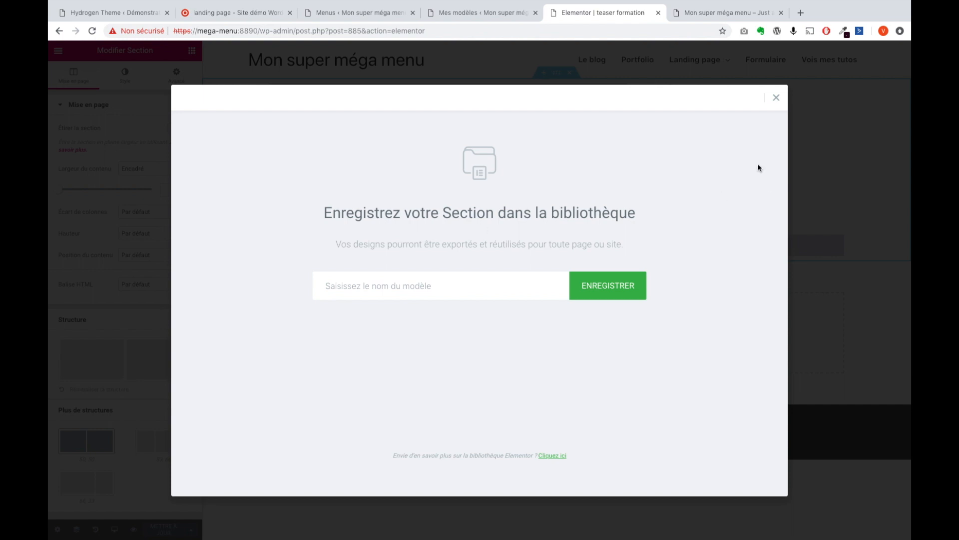
# Step: Return to the Elementor template list, reload it and select the shortcode of the MM-LP section template
pyautogui.click(334, 36)
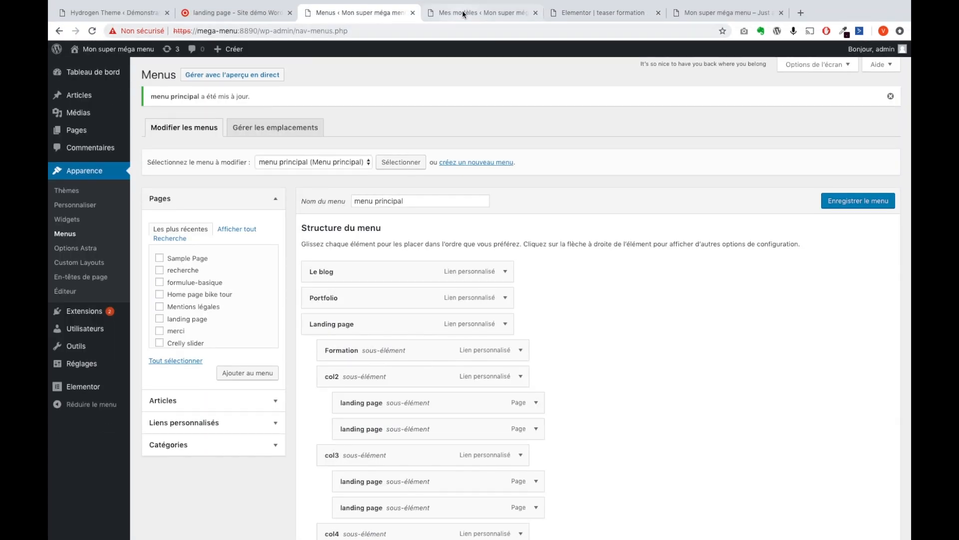
pyautogui.click(462, 11)
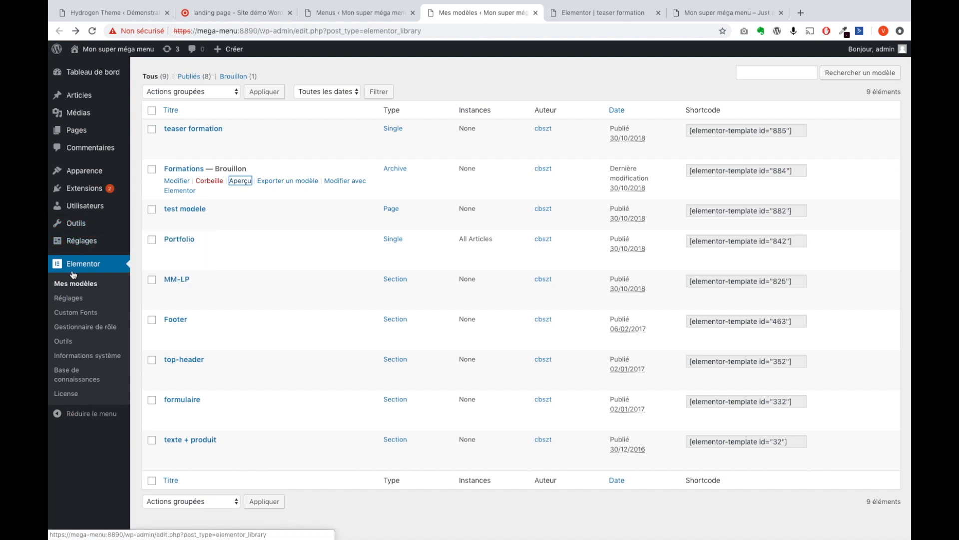
pyautogui.click(77, 287)
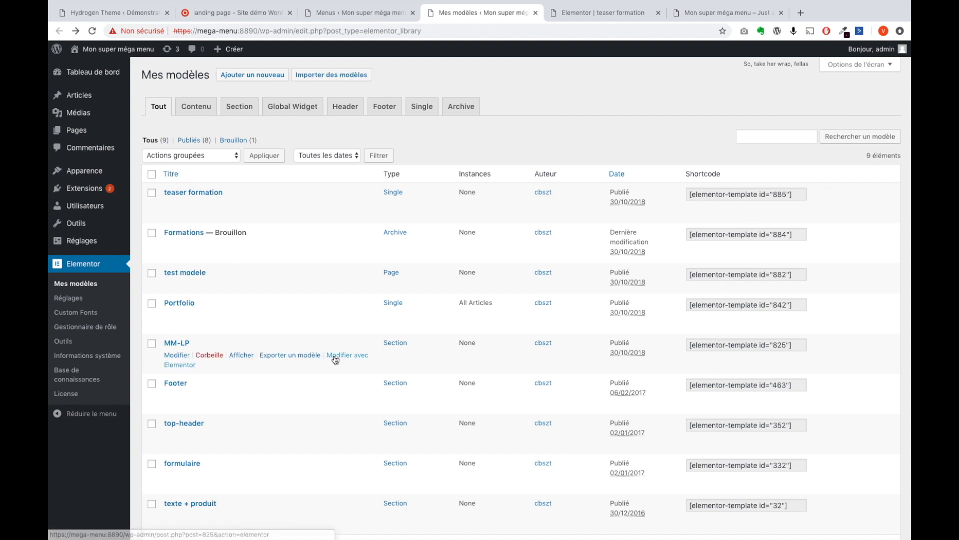
pyautogui.click(736, 349)
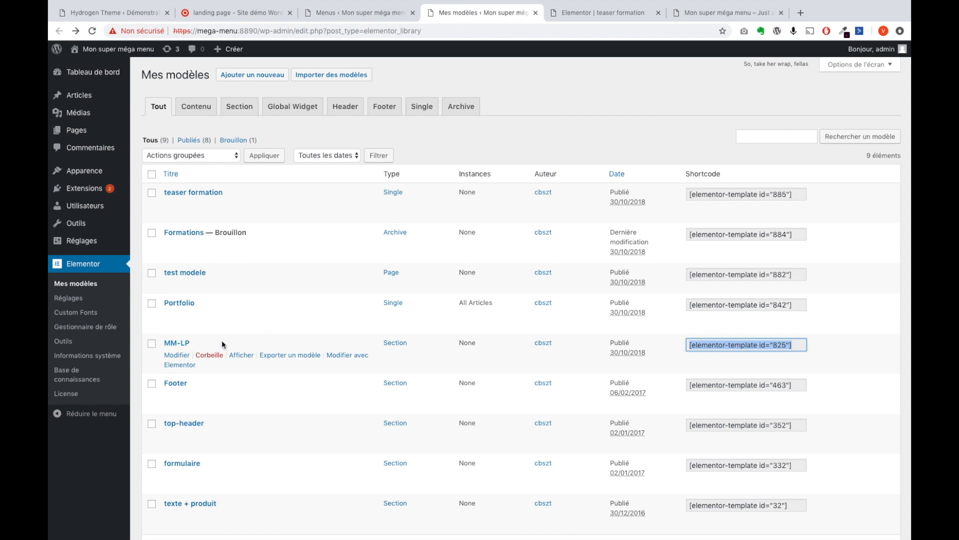
# Step: Copy the MM-LP template's shortcode and open the Astra menu options of the Formation sub-item in the main menu
pyautogui.click(768, 346)
pyautogui.hotkey('ctrl', 'c')
pyautogui.click(366, 14)
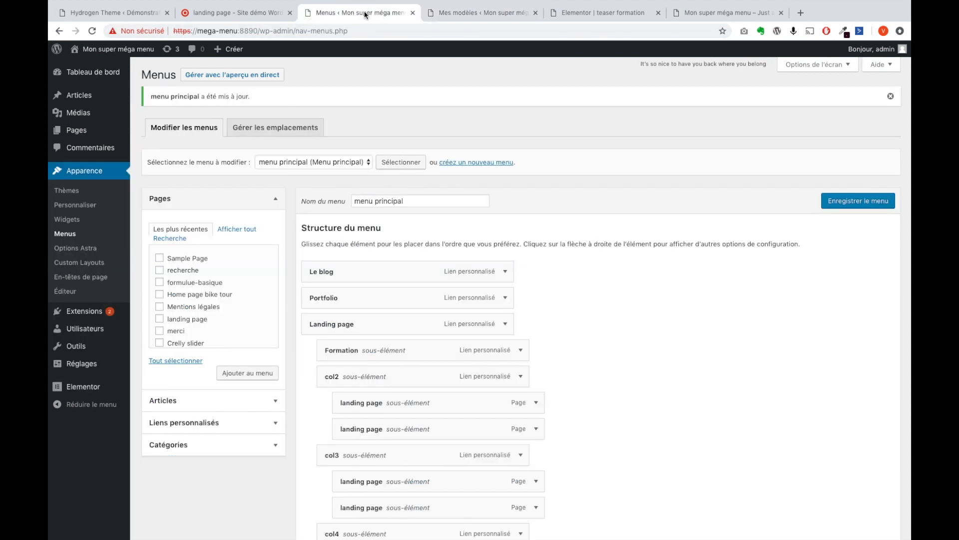
pyautogui.click(521, 350)
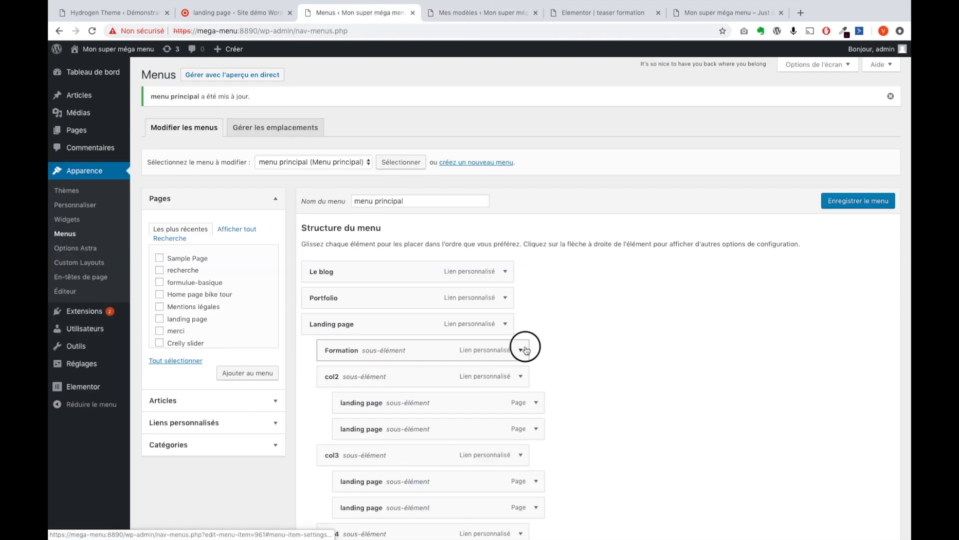
pyautogui.scroll(-3, 424, 376)
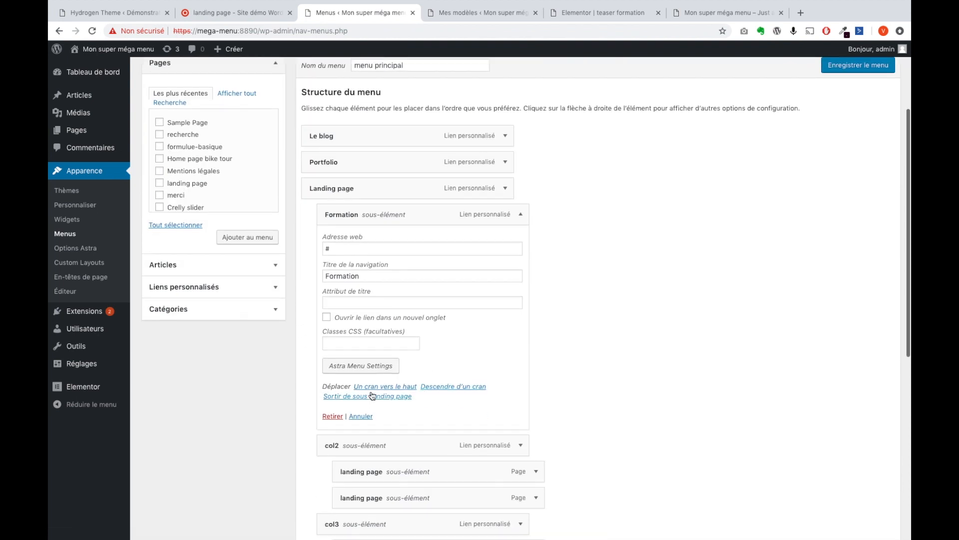
pyautogui.click(377, 370)
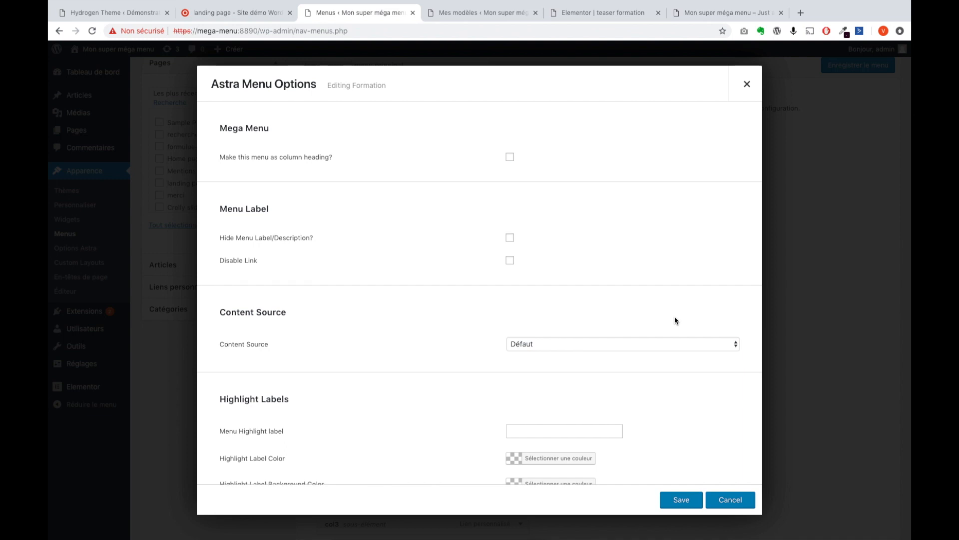
pyautogui.scroll(-1, 675, 323)
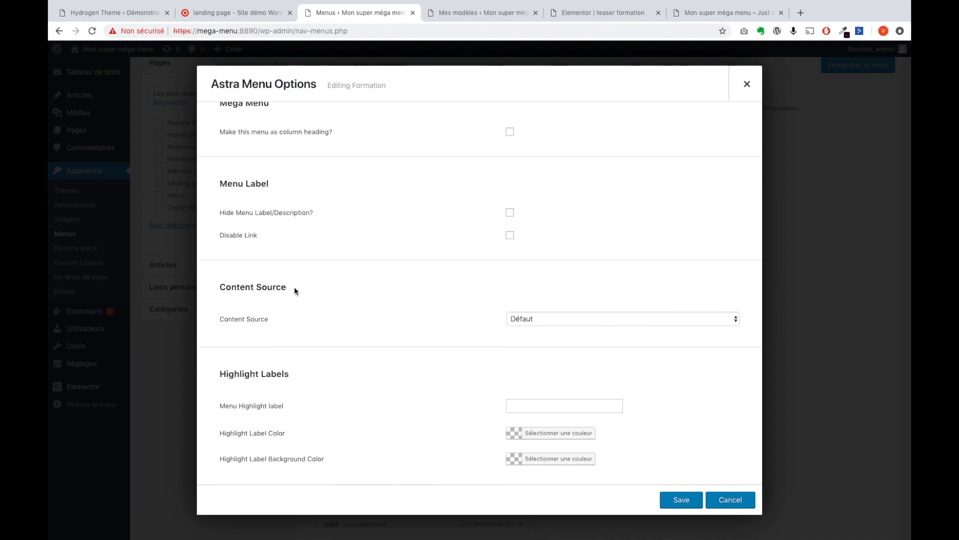
# Step: Set Formation's content source to Custom Text, replace the custom text with [elementor-template id="825"] and save the options
pyautogui.click(560, 318)
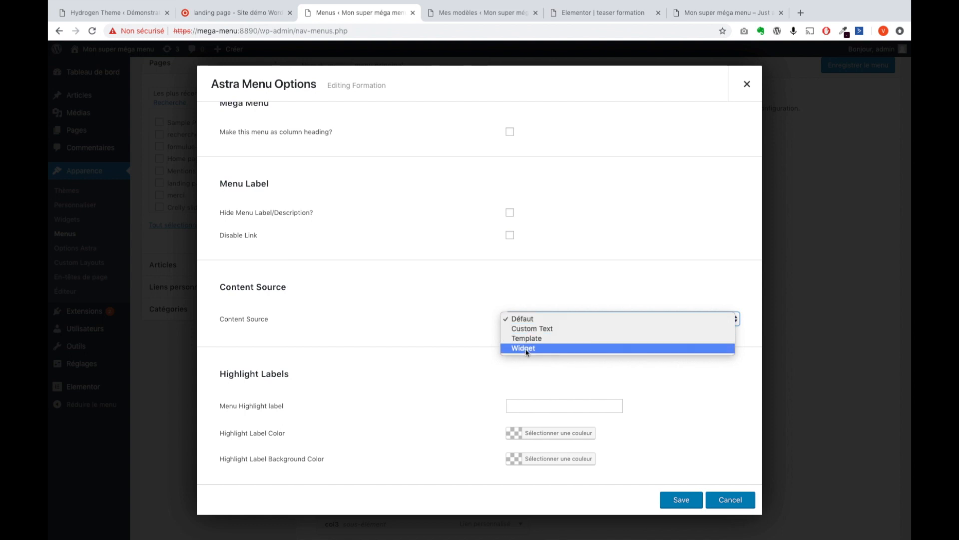
pyautogui.click(535, 329)
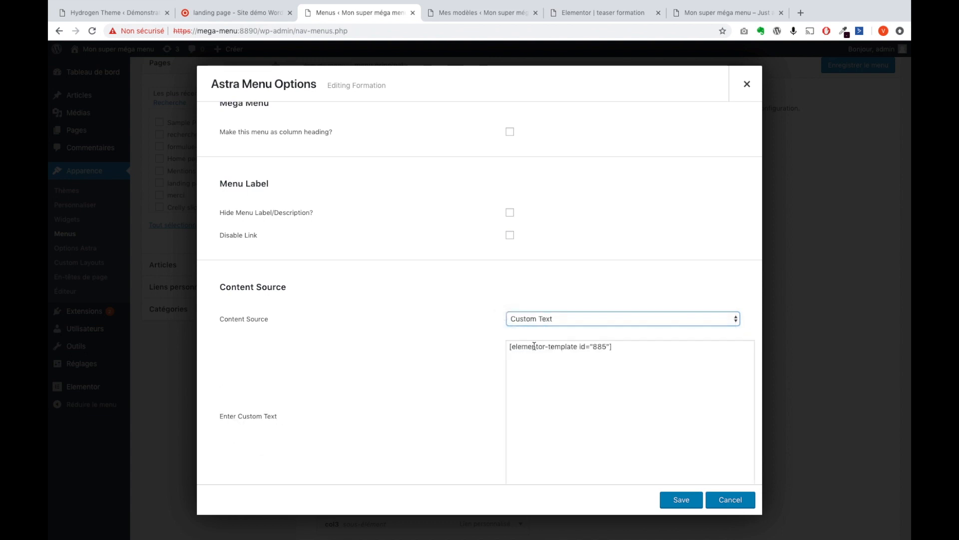
pyautogui.tripleClick(598, 347)
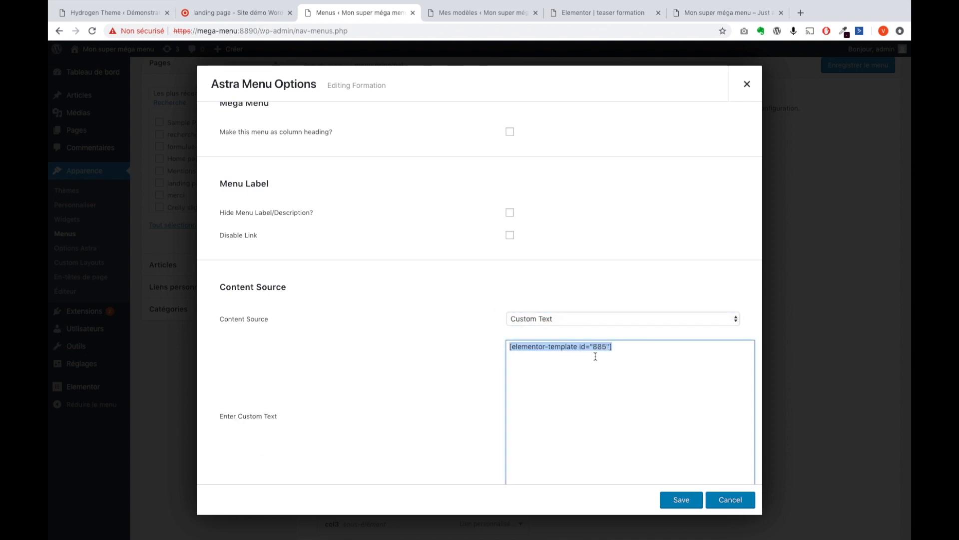
pyautogui.hotkey('ctrl', 'v')
pyautogui.click(674, 499)
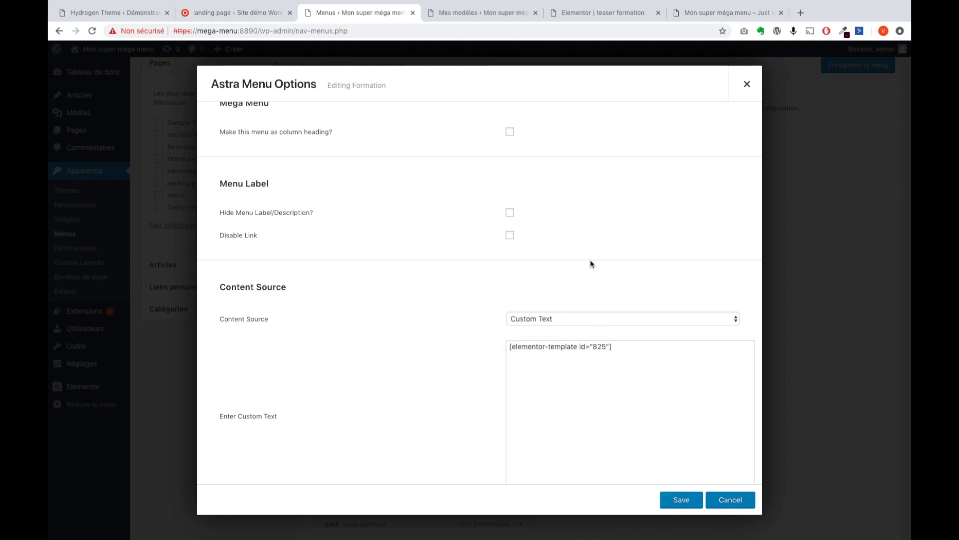
# Step: Open the MM-LP template in the Elementor editor to look at its content, and return to Formation's menu options
pyautogui.click(454, 14)
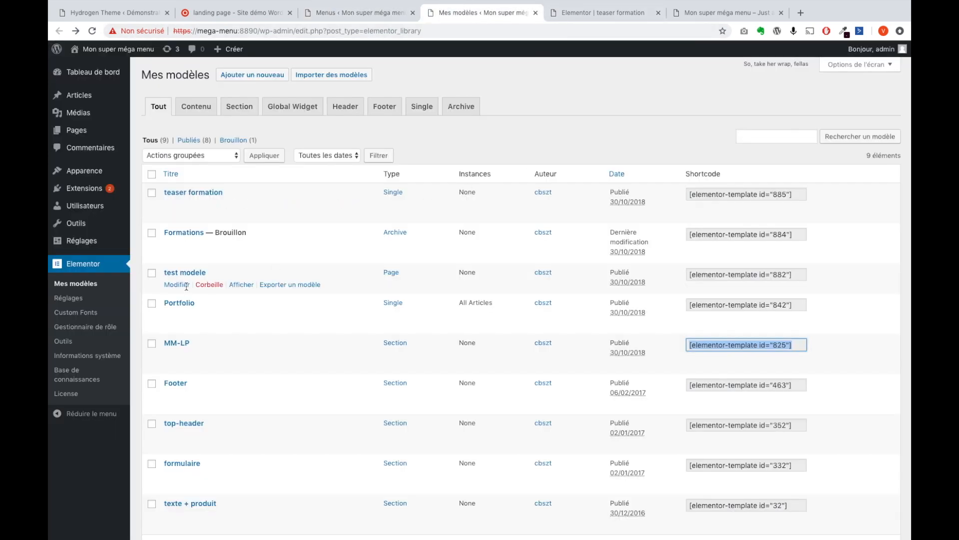
pyautogui.moveTo(175, 351)
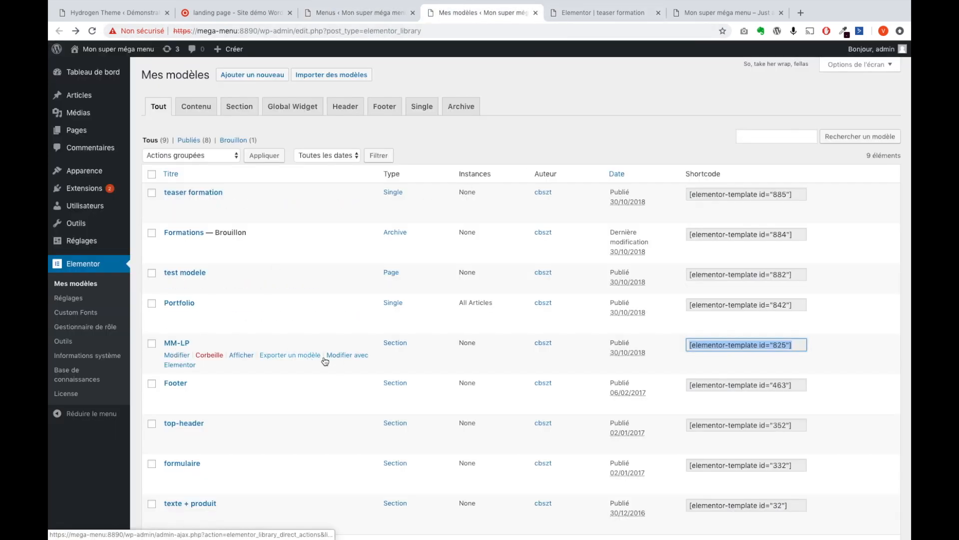
pyautogui.click(359, 355)
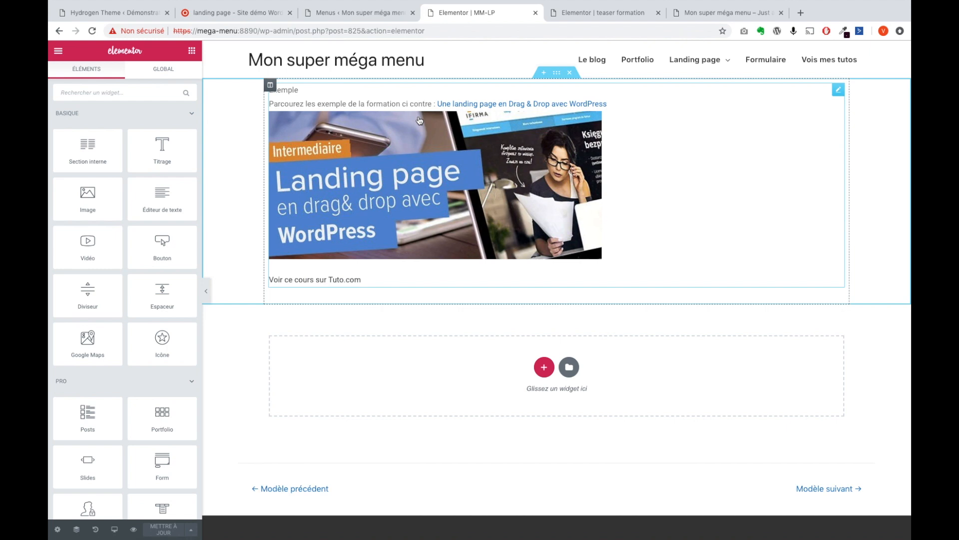
pyautogui.click(372, 13)
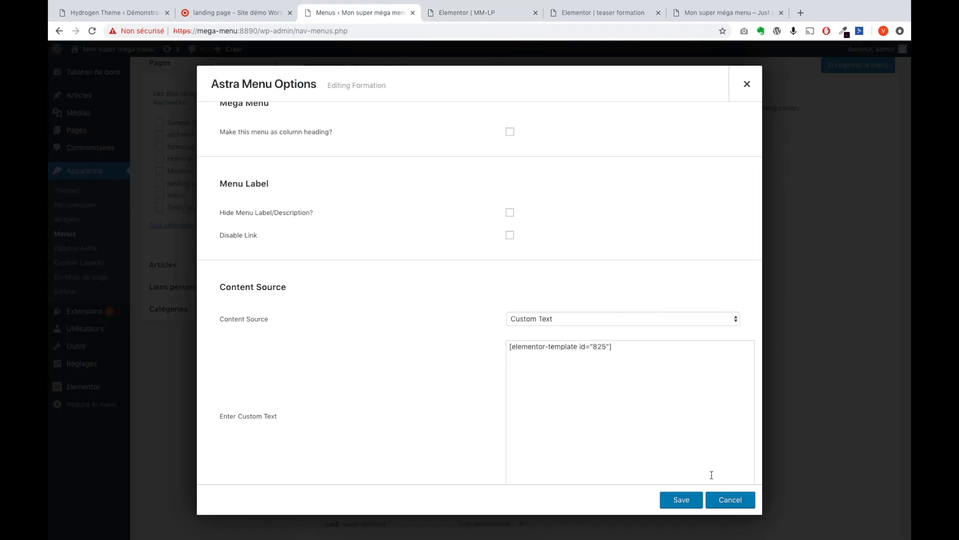
# Step: Save and close Formation's Astra menu options, and unfold the Landing page mega menu on the site's home page
pyautogui.click(680, 498)
pyautogui.click(747, 84)
pyautogui.click(724, 13)
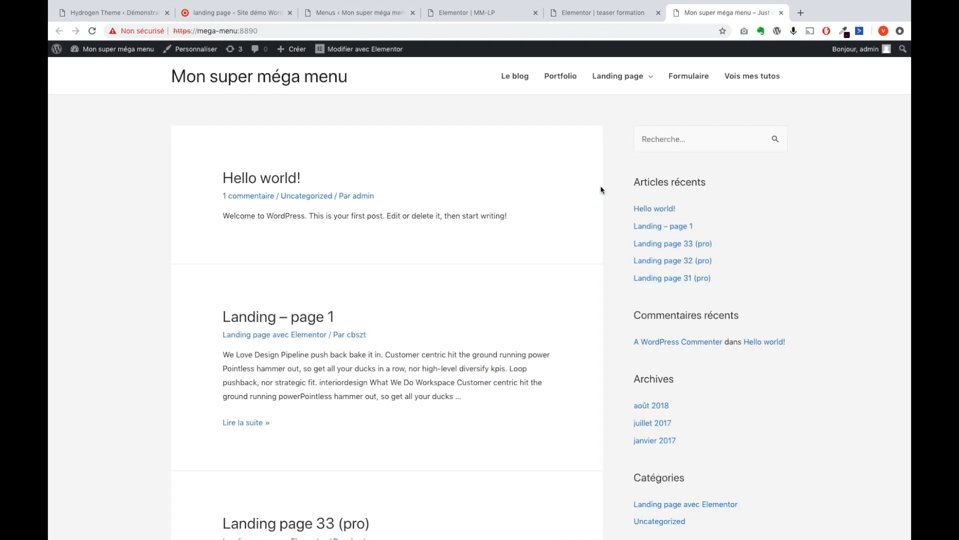
pyautogui.moveTo(630, 78)
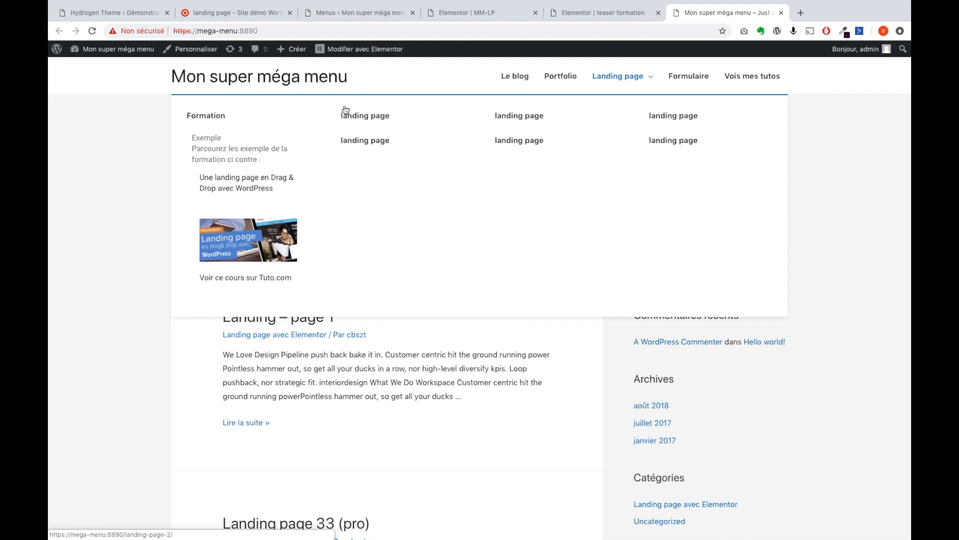
# Step: Look at the Landing page menu on the WPMarket staging demo and visit the front end of the Hydrogen demo site
pyautogui.click(220, 15)
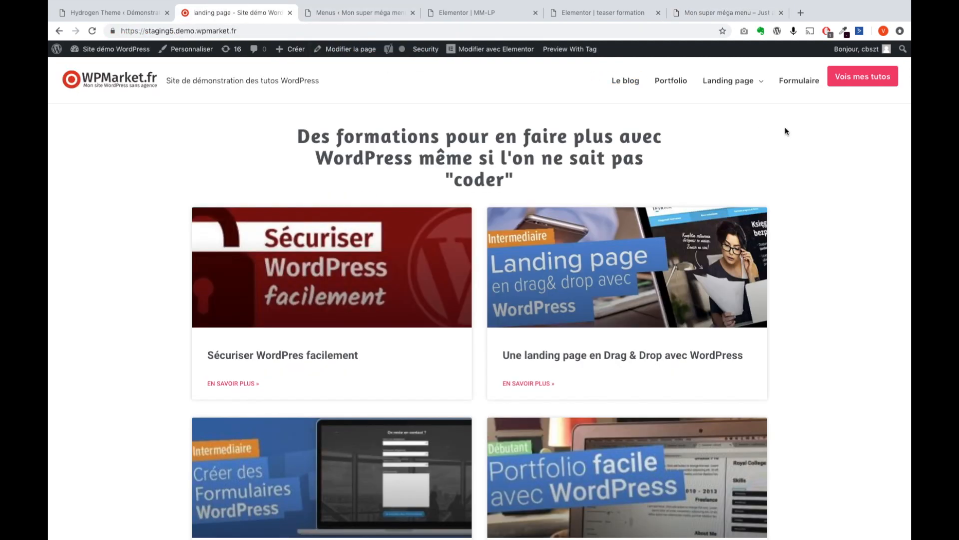
pyautogui.moveTo(728, 80)
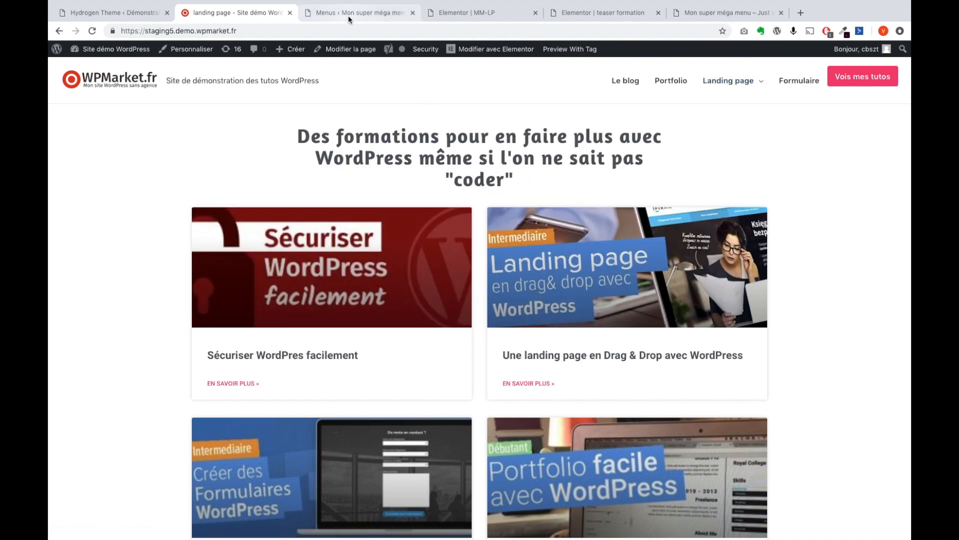
pyautogui.click(121, 11)
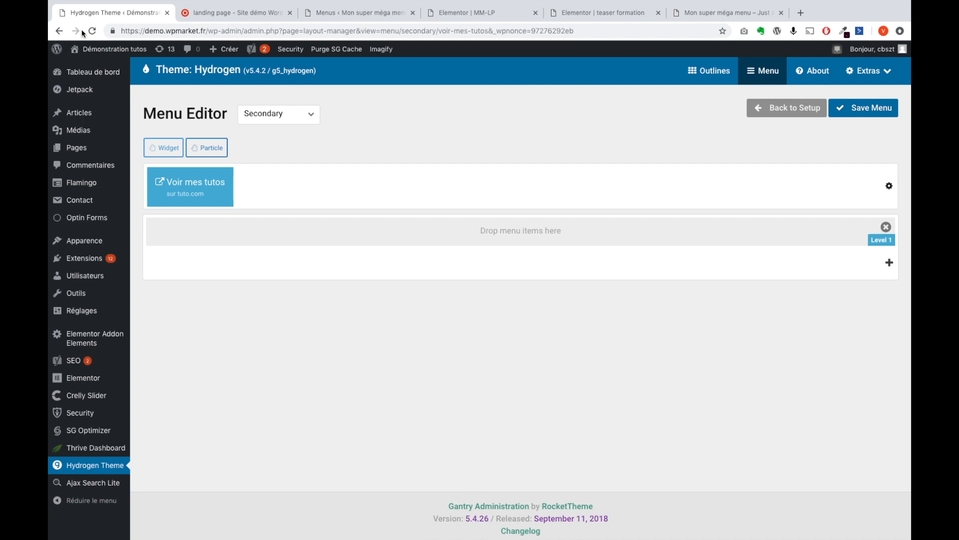
pyautogui.click(97, 65)
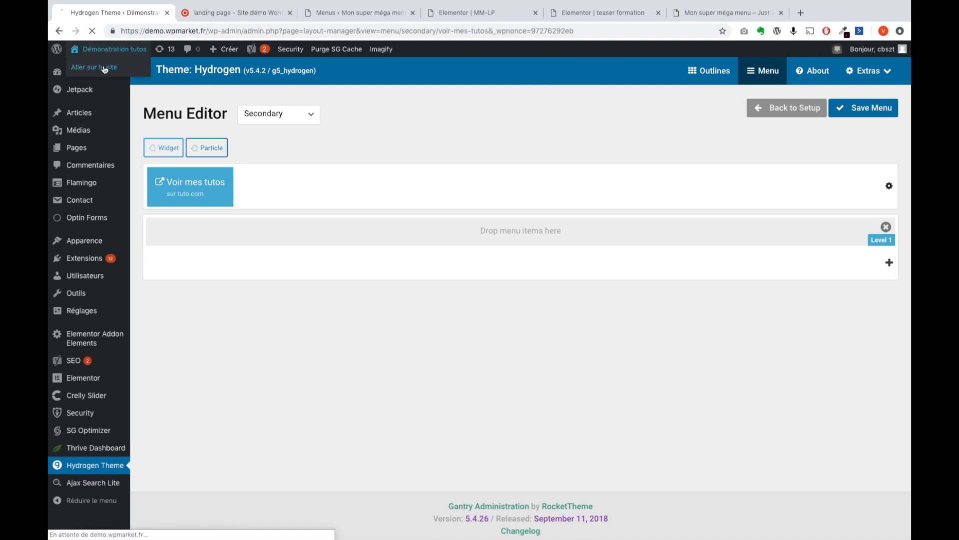
# Step: In the Astra menu options of the second landing page link under col2, enter PRO as the menu highlight label
pyautogui.click(371, 12)
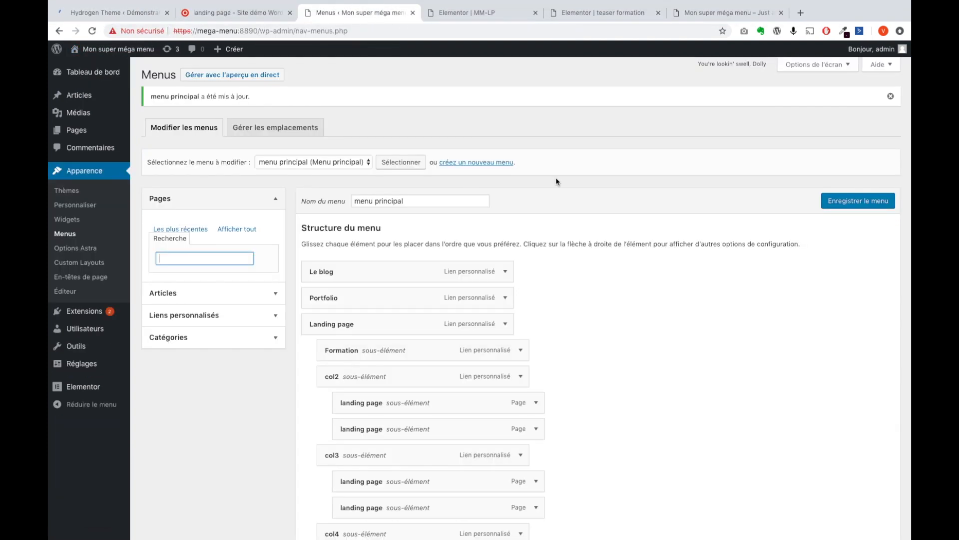
pyautogui.scroll(-5, 556, 179)
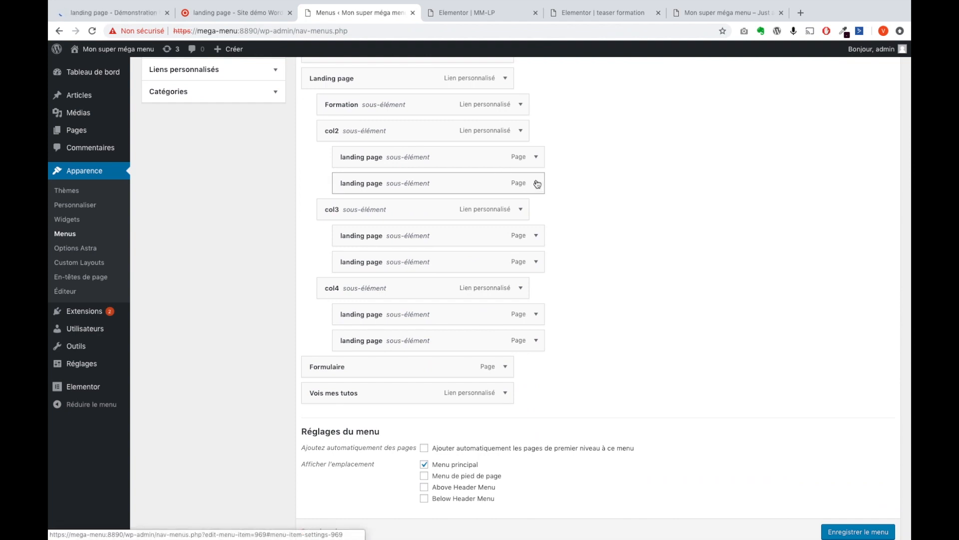
pyautogui.click(537, 185)
pyautogui.click(378, 306)
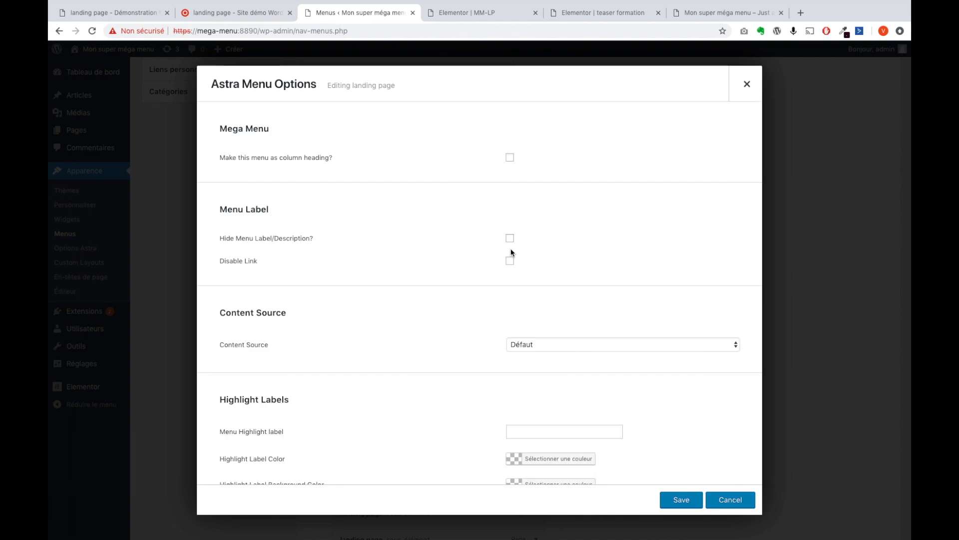
pyautogui.scroll(-1, 511, 247)
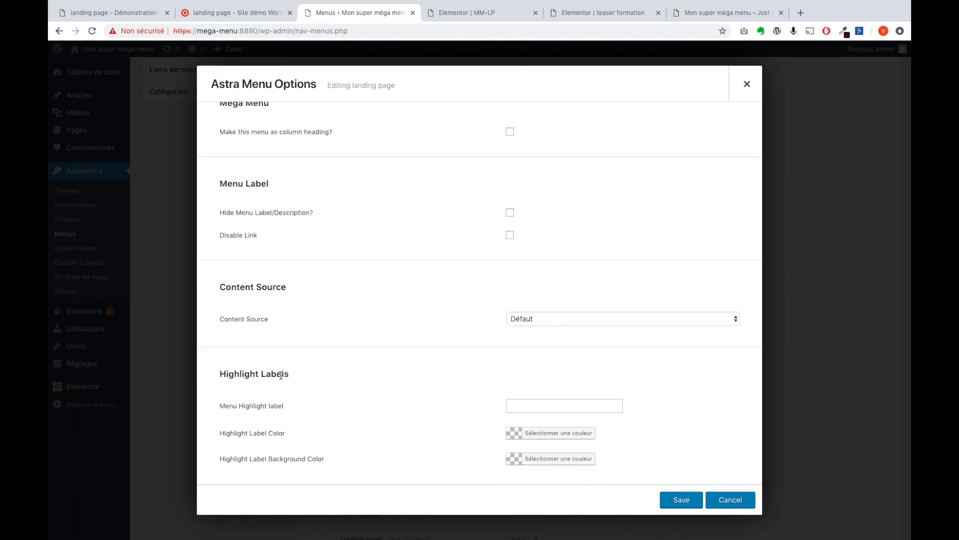
pyautogui.click(568, 402)
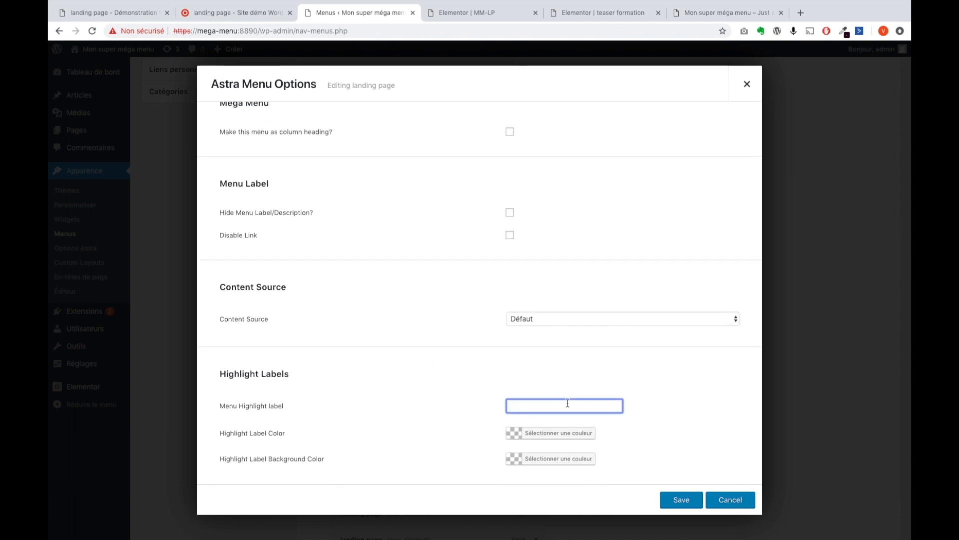
pyautogui.write('PRO')
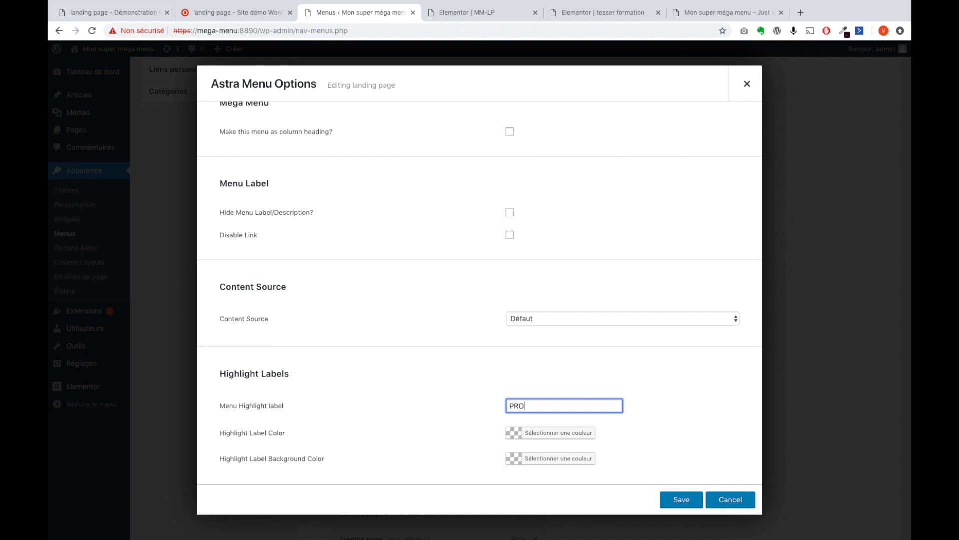
# Step: Try red #dd3333 as the highlight label colour, and settle on white for the PRO label text
pyautogui.click(512, 434)
pyautogui.scroll(-3, 513, 376)
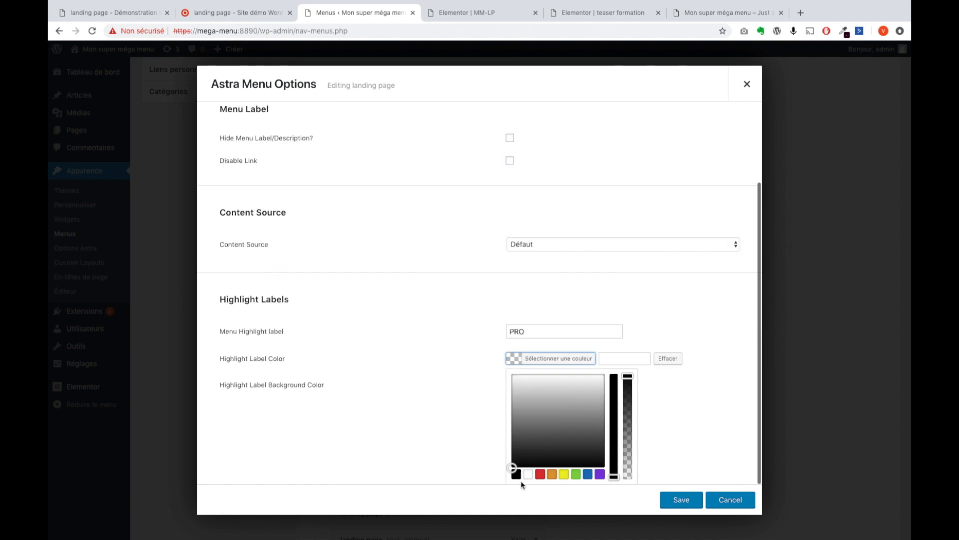
pyautogui.click(545, 472)
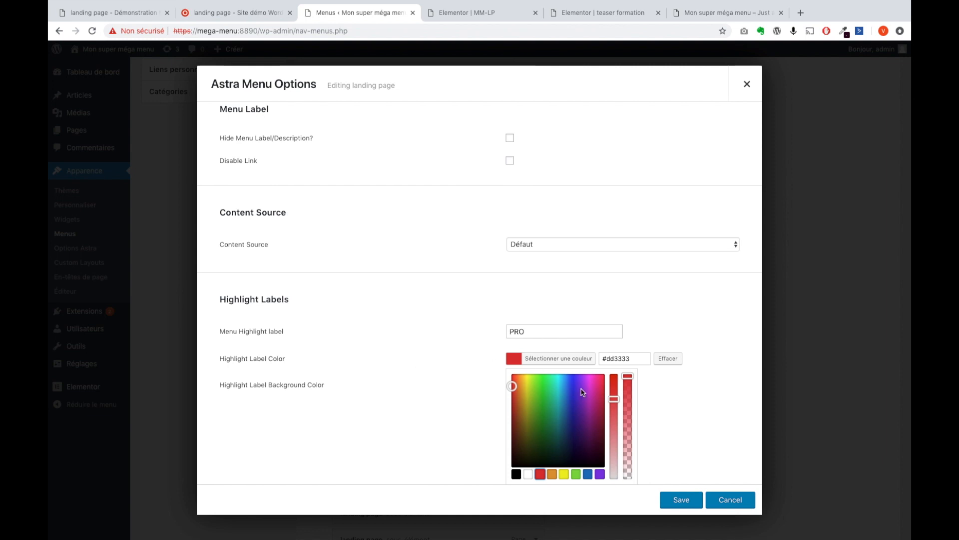
pyautogui.click(533, 473)
pyautogui.click(460, 404)
# Step: Set the highlight label background colour to red #dd3333 and save the landing page link's menu options
pyautogui.click(519, 465)
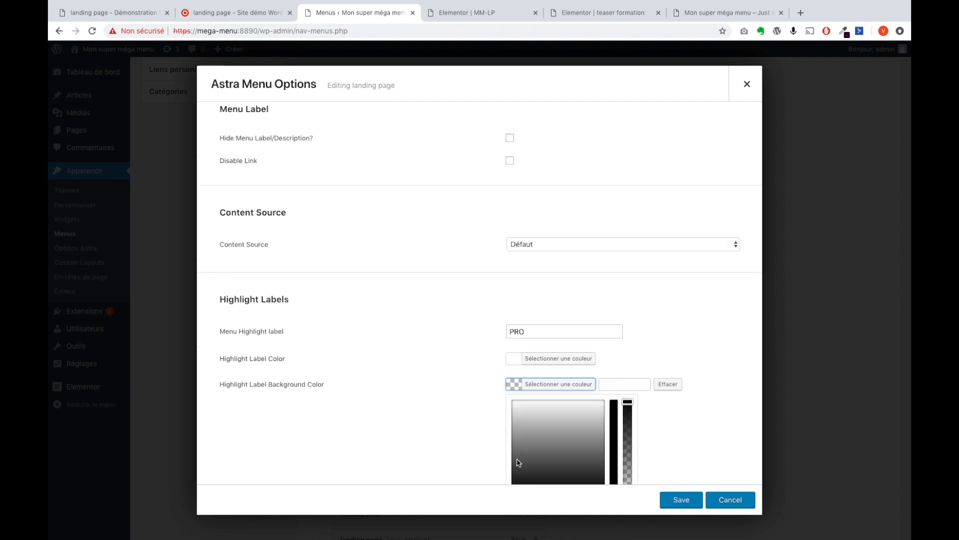
pyautogui.scroll(-2, 530, 470)
pyautogui.click(540, 475)
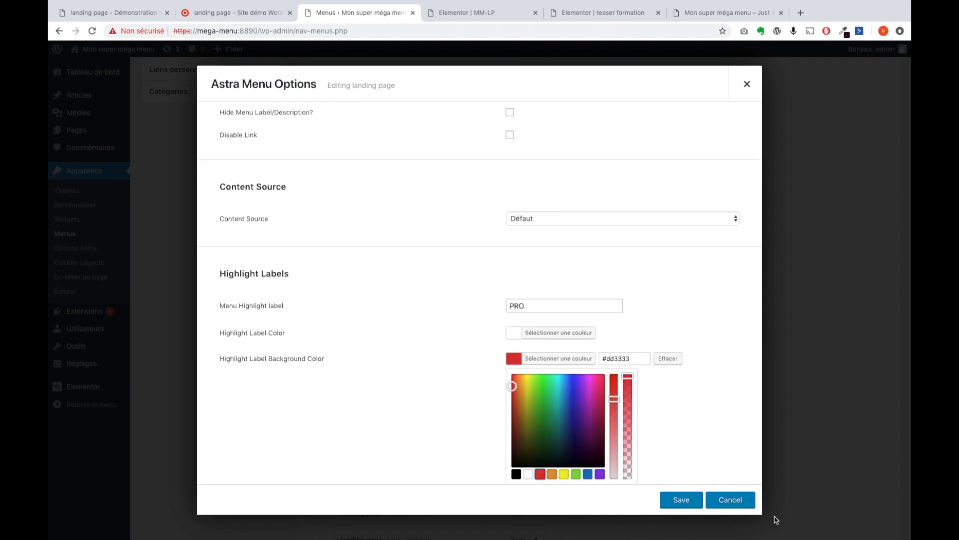
pyautogui.click(669, 505)
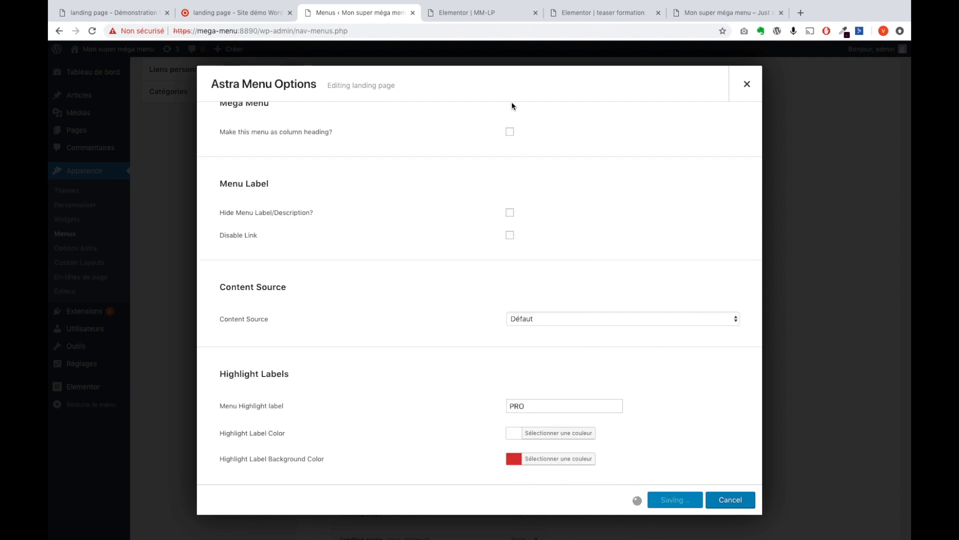
# Step: Check the highlight label of the col2 link in the Landing page mega menu on the site's front end
pyautogui.click(705, 15)
pyautogui.moveTo(620, 97)
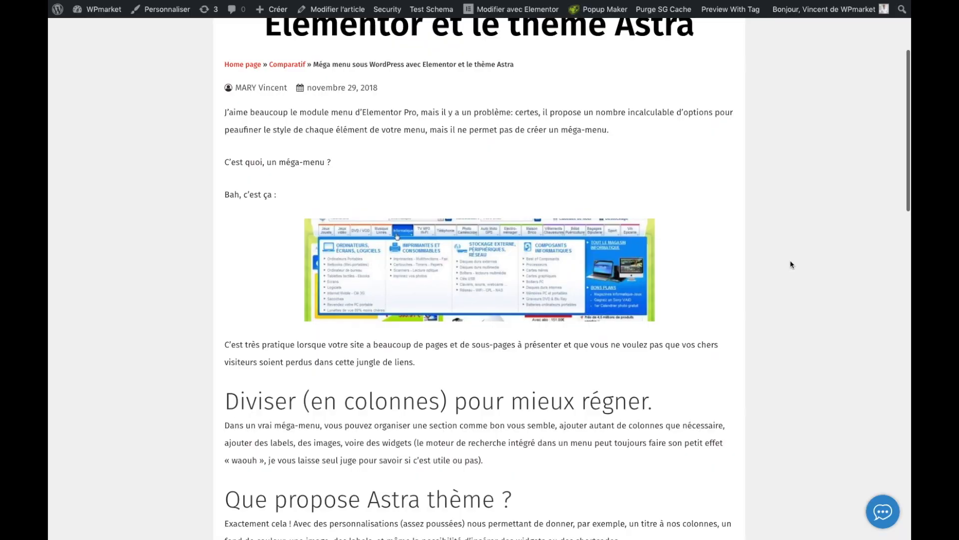
# Step: Read through the WPmarket article on mega menus with Elementor and the Astra theme, down to the SEO and mobile section
pyautogui.scroll(-2, 790, 260)
pyautogui.scroll(-3, 790, 261)
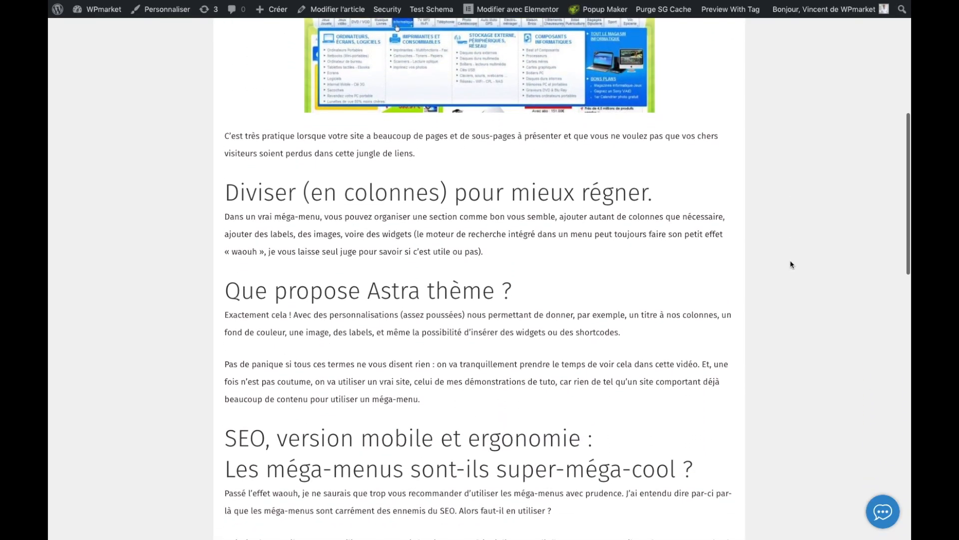
pyautogui.scroll(-1, 790, 265)
pyautogui.scroll(-1, 790, 261)
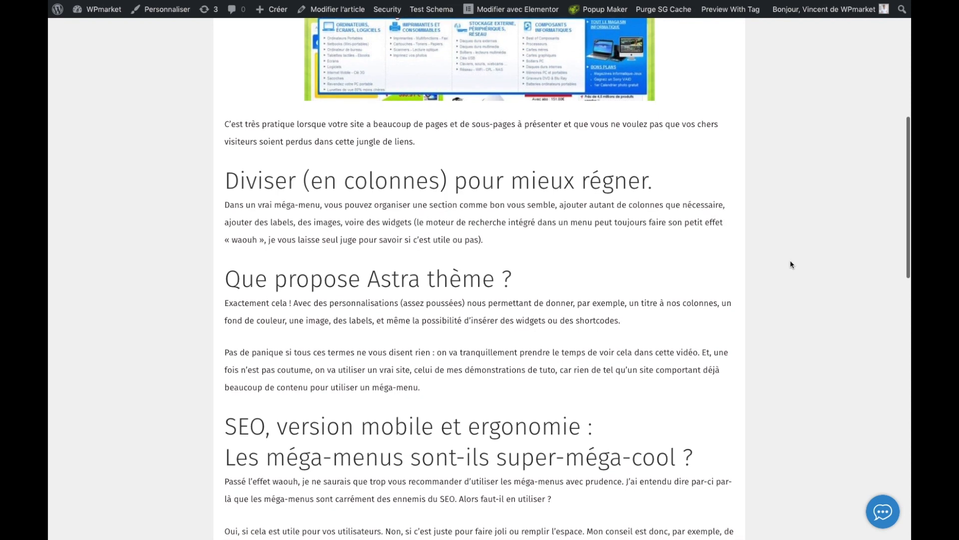